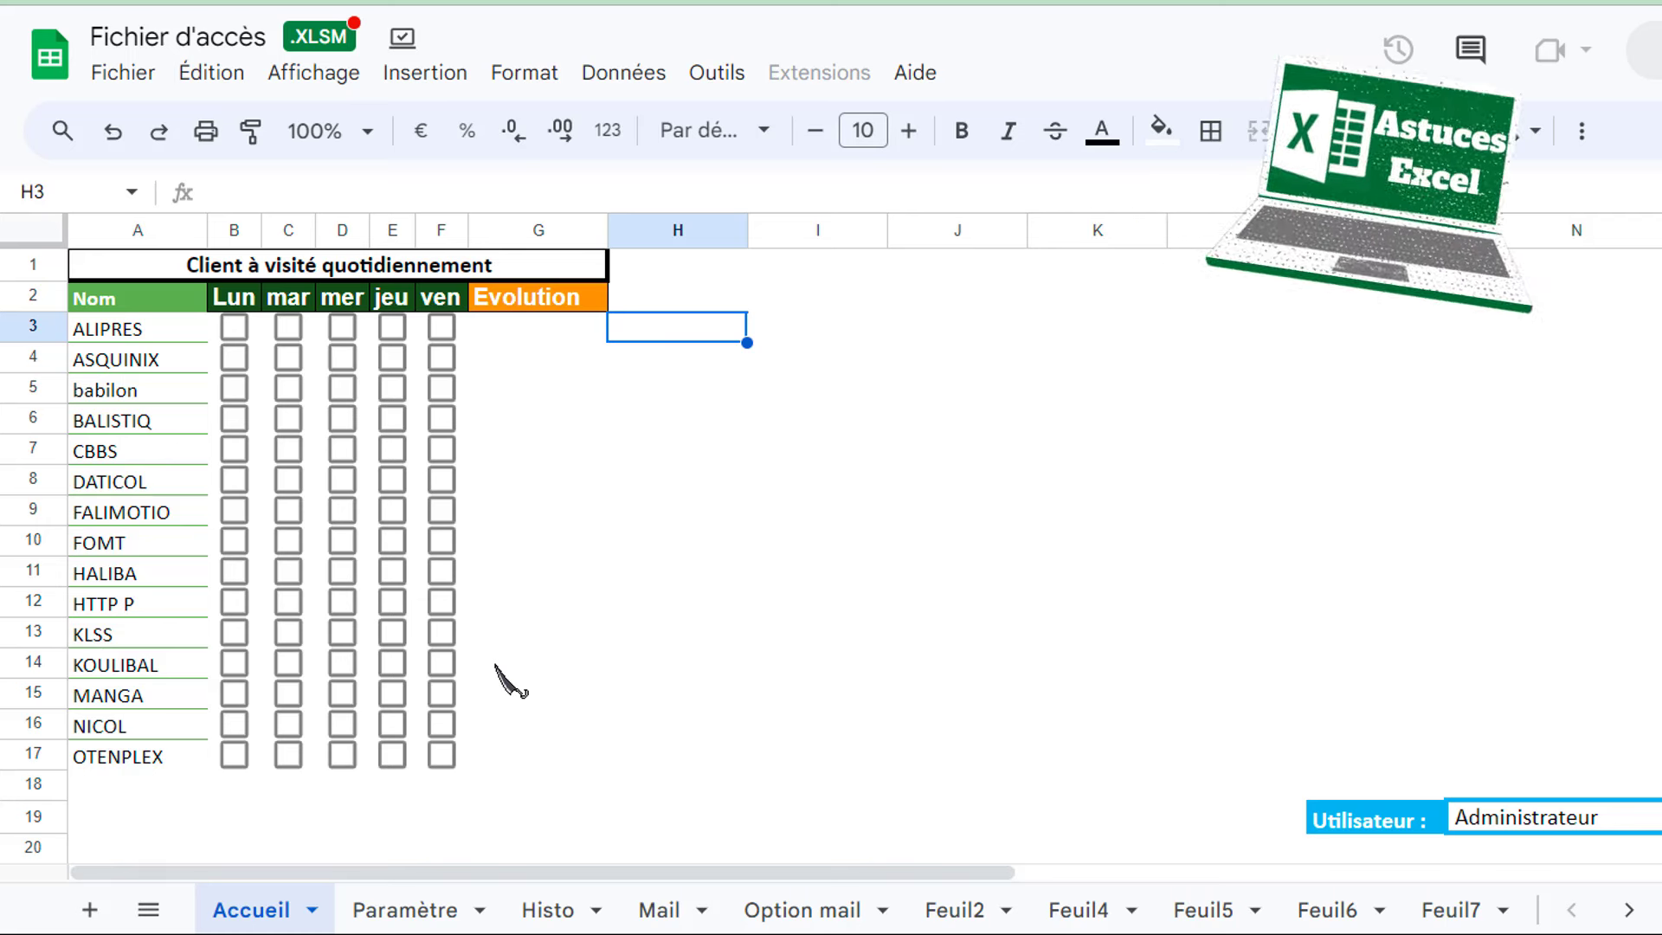
# Step: Tick visits for ALIPRES (Mon, Wed, Thu), ASQUINIX (Tue, Thu), babilon (Tue) and BALISTIQ (Wed–Fri)
pyautogui.click(684, 450)
pyautogui.click(755, 428)
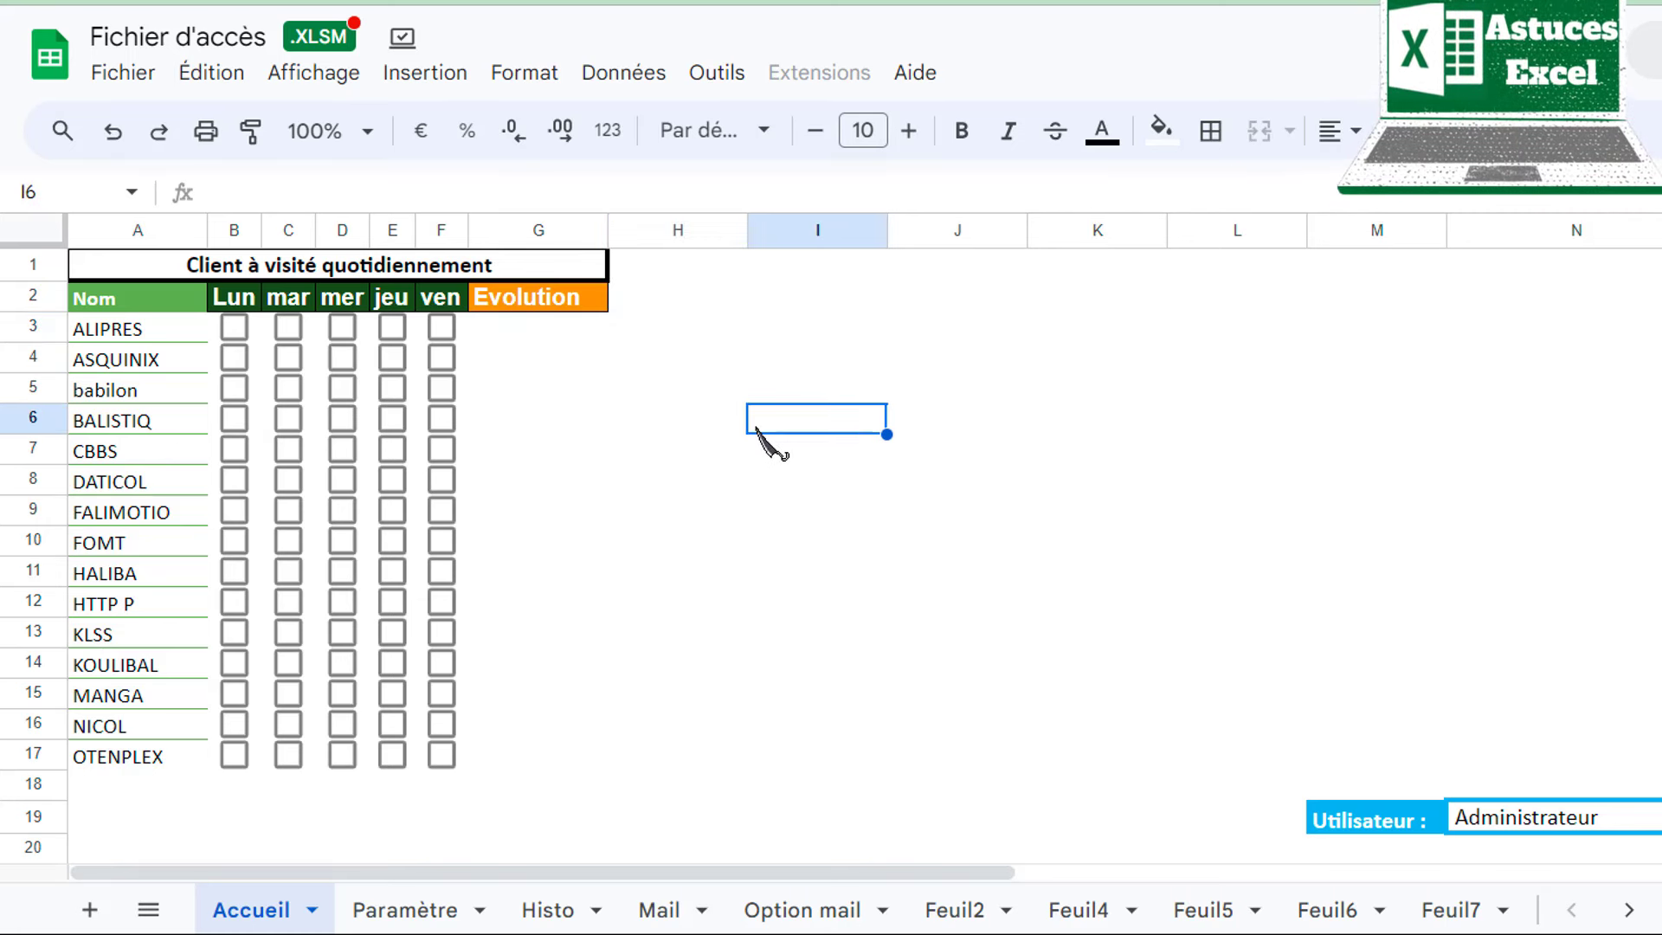
pyautogui.click(233, 328)
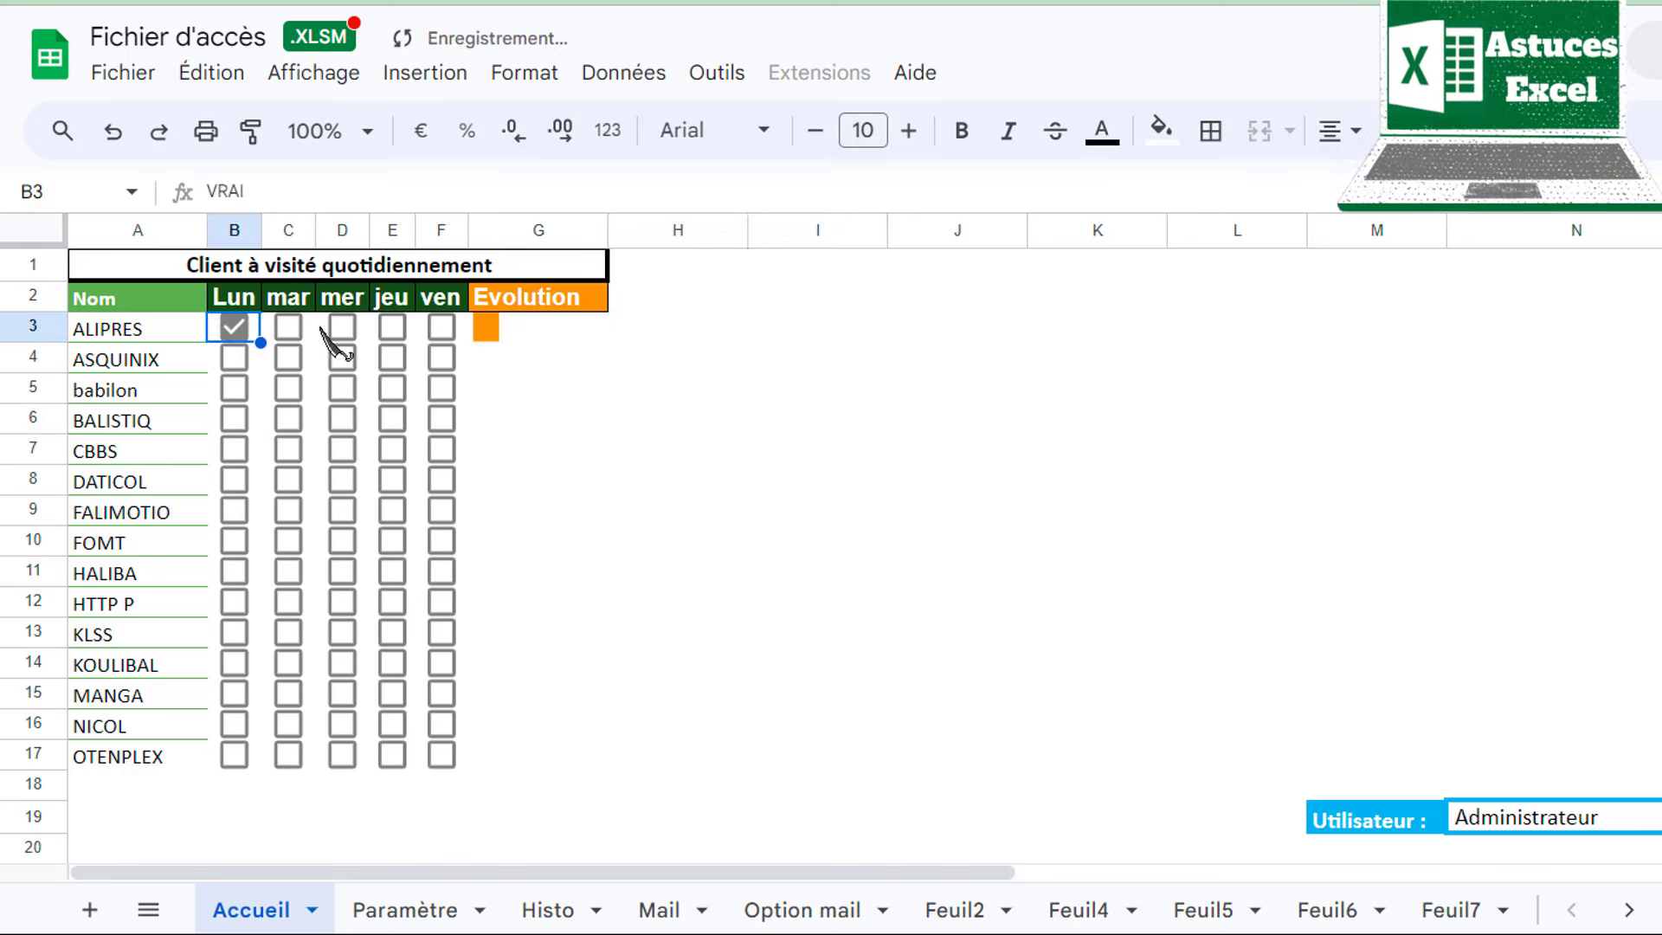
pyautogui.click(342, 327)
pyautogui.click(393, 328)
pyautogui.click(392, 357)
pyautogui.click(289, 358)
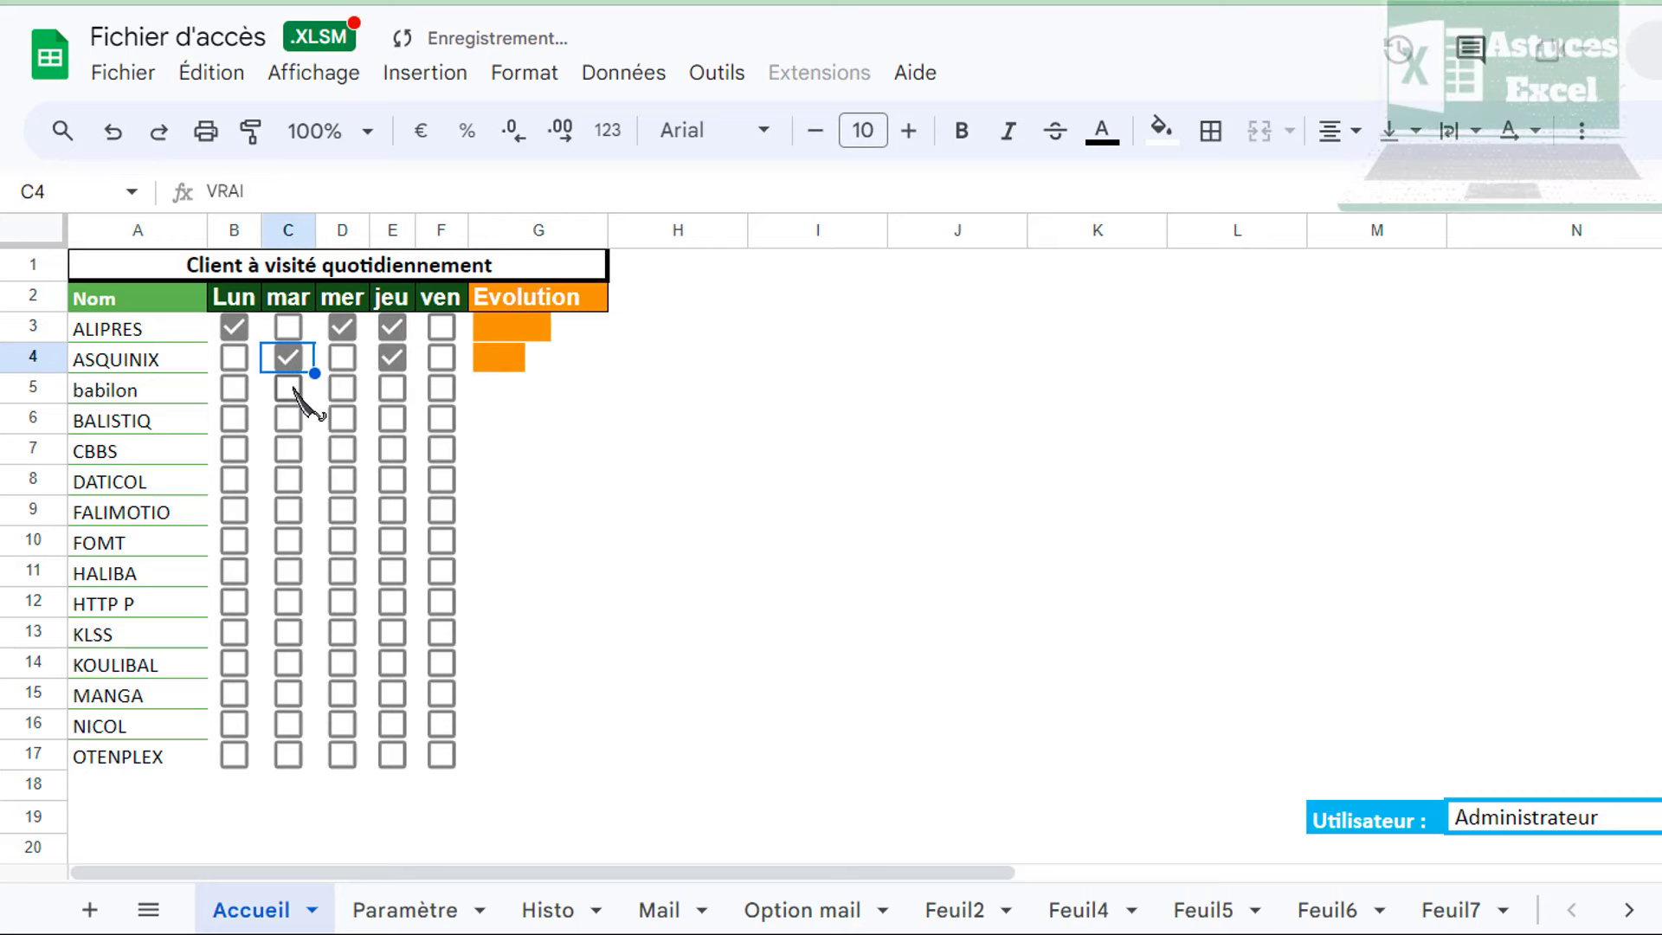
pyautogui.click(288, 388)
pyautogui.click(342, 419)
pyautogui.click(392, 419)
pyautogui.click(442, 419)
# Step: Tick visits for CBBS (Mon, Tue, Thu), DATICOL (Mon, Tue, Thu) and the rows down to HTTP P
pyautogui.click(288, 449)
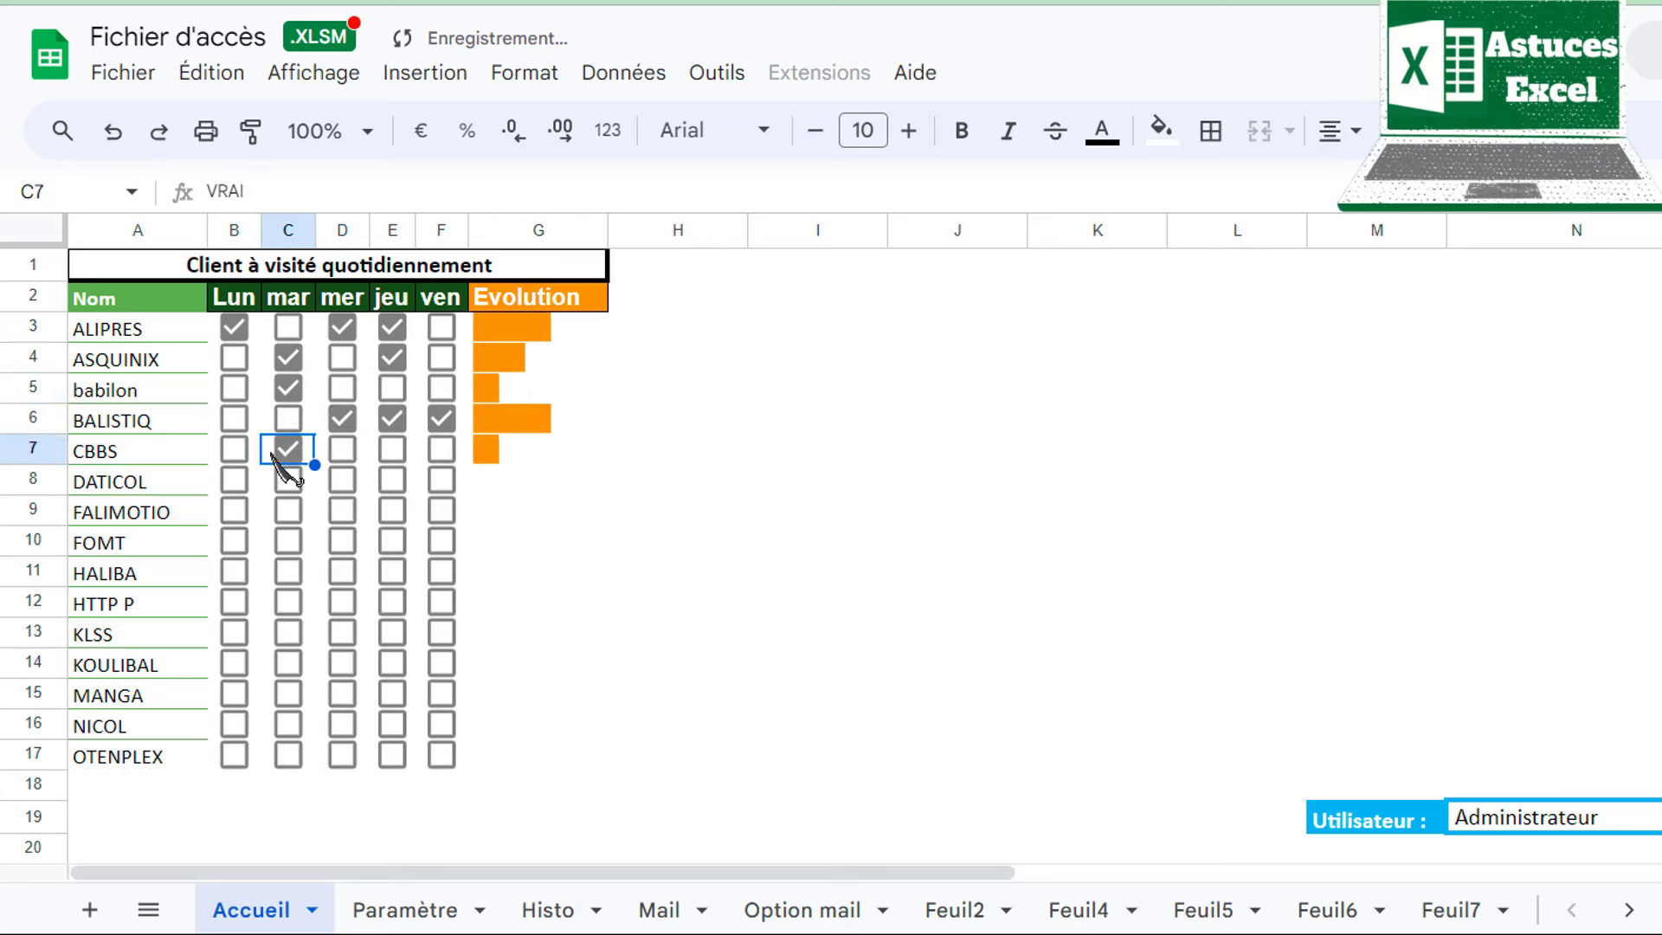
pyautogui.click(234, 449)
pyautogui.click(392, 449)
pyautogui.click(392, 480)
pyautogui.click(288, 480)
pyautogui.click(234, 479)
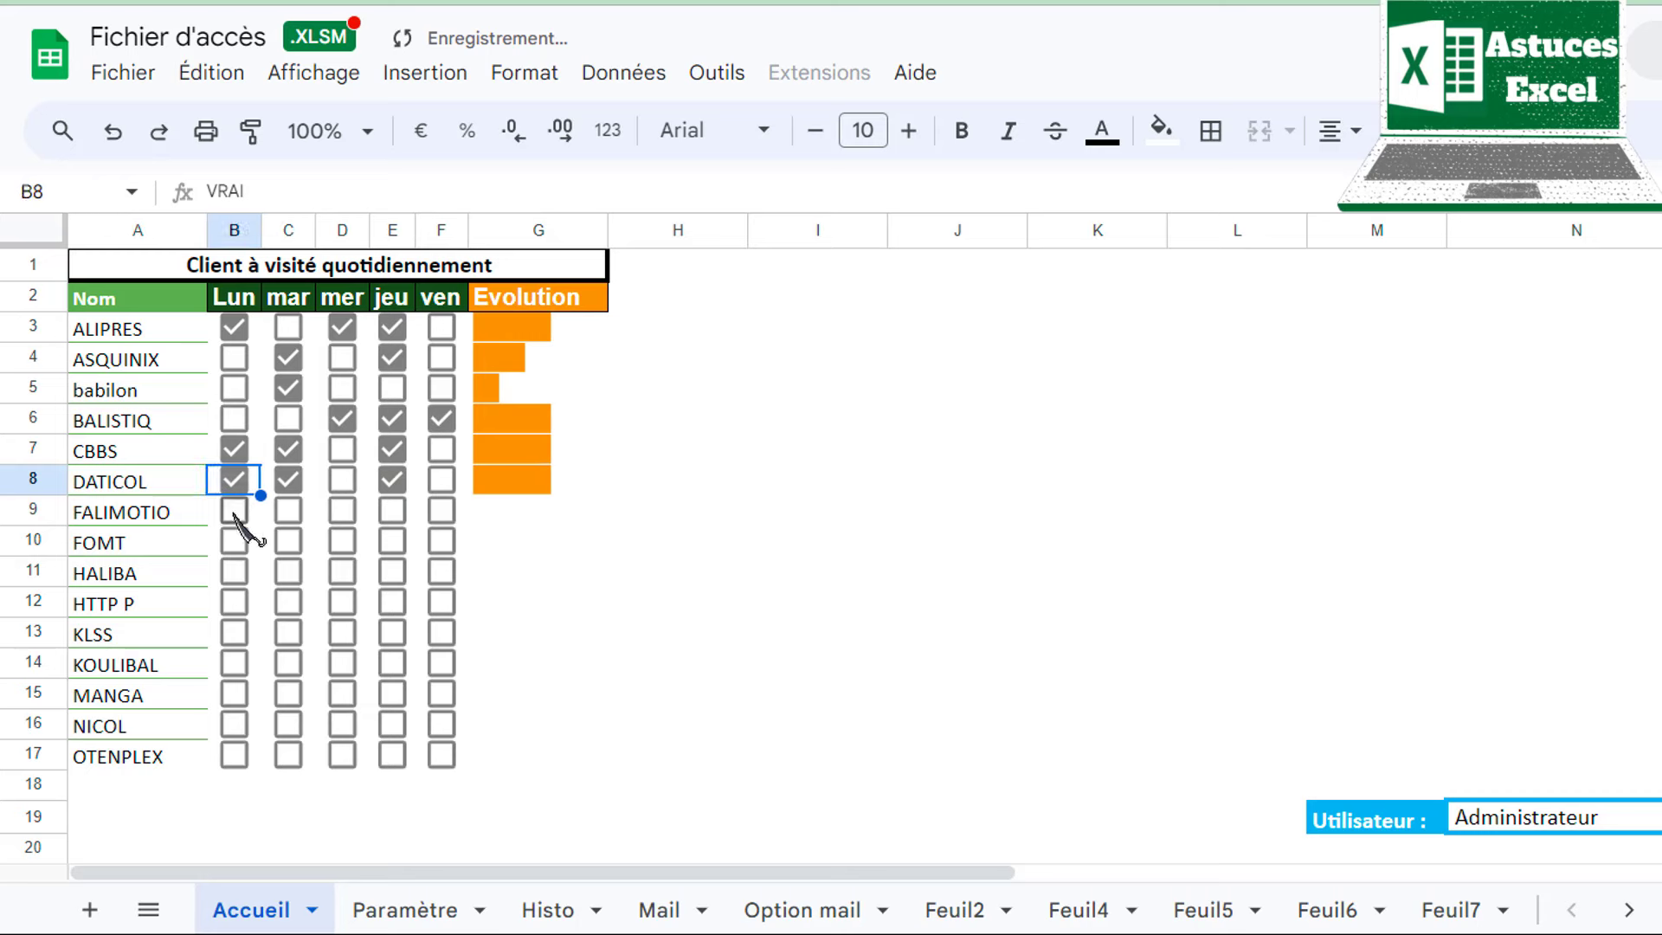
pyautogui.click(234, 510)
pyautogui.click(342, 541)
pyautogui.click(288, 572)
pyautogui.click(392, 601)
# Step: Tick visit days for KLSS, KOULIBAL, MANGA and NICOL, then deselect the table
pyautogui.click(342, 632)
pyautogui.click(288, 632)
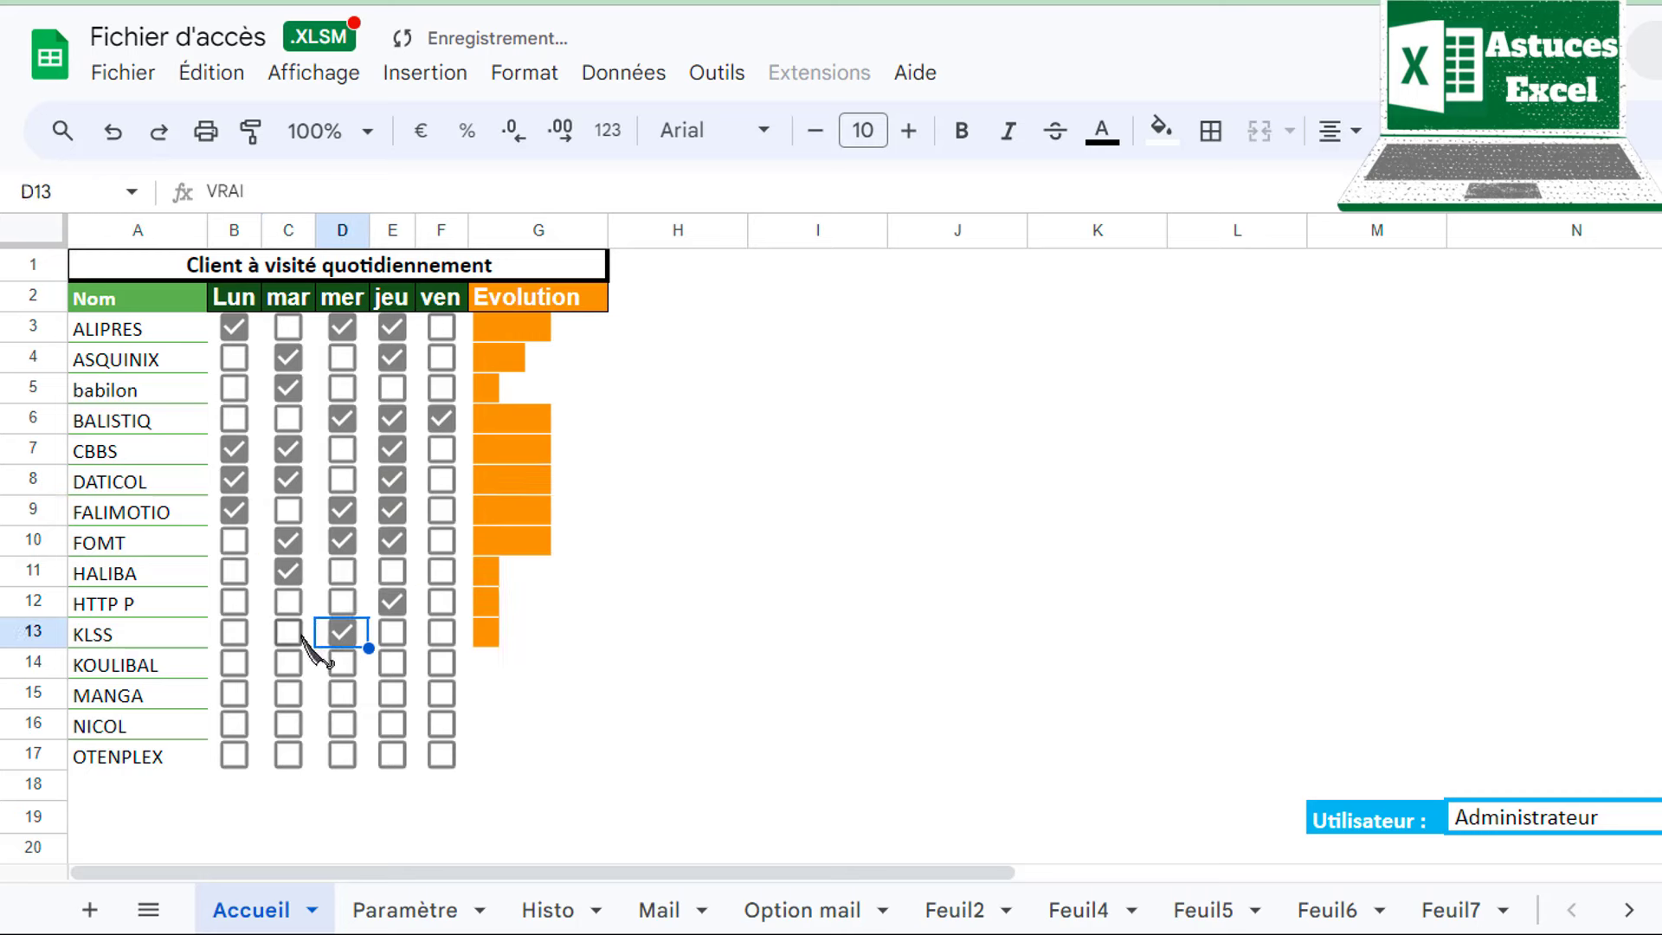
pyautogui.click(234, 662)
pyautogui.click(342, 663)
pyautogui.click(392, 662)
pyautogui.click(392, 692)
pyautogui.click(288, 693)
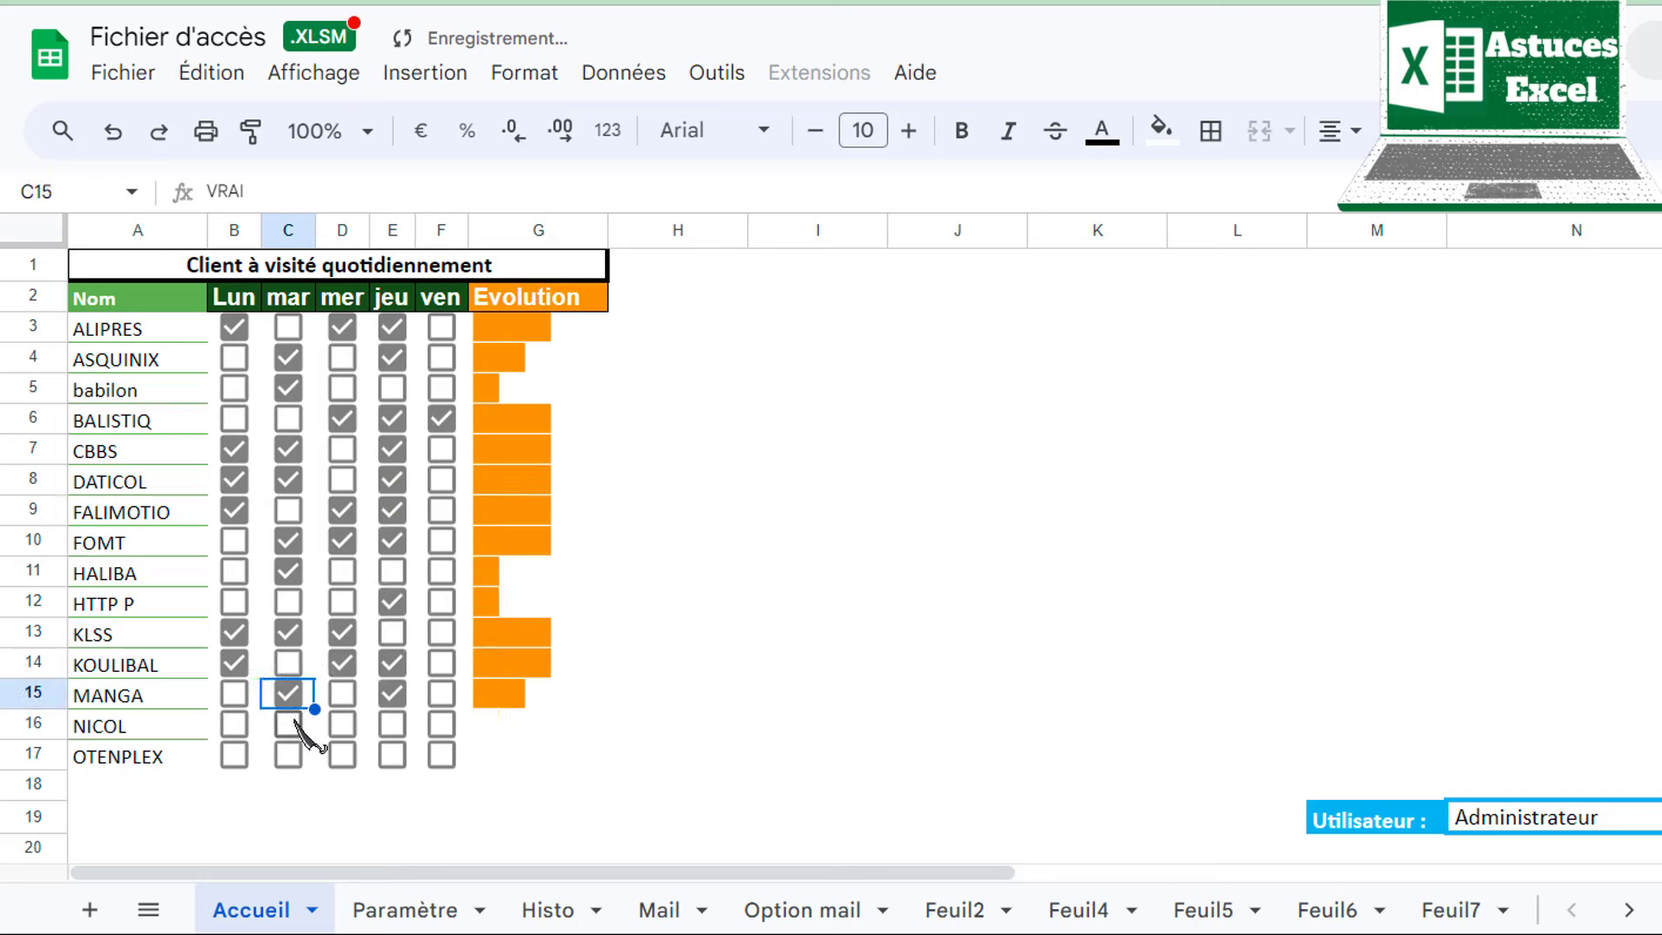
pyautogui.click(288, 724)
pyautogui.click(342, 724)
pyautogui.click(442, 724)
pyautogui.click(945, 423)
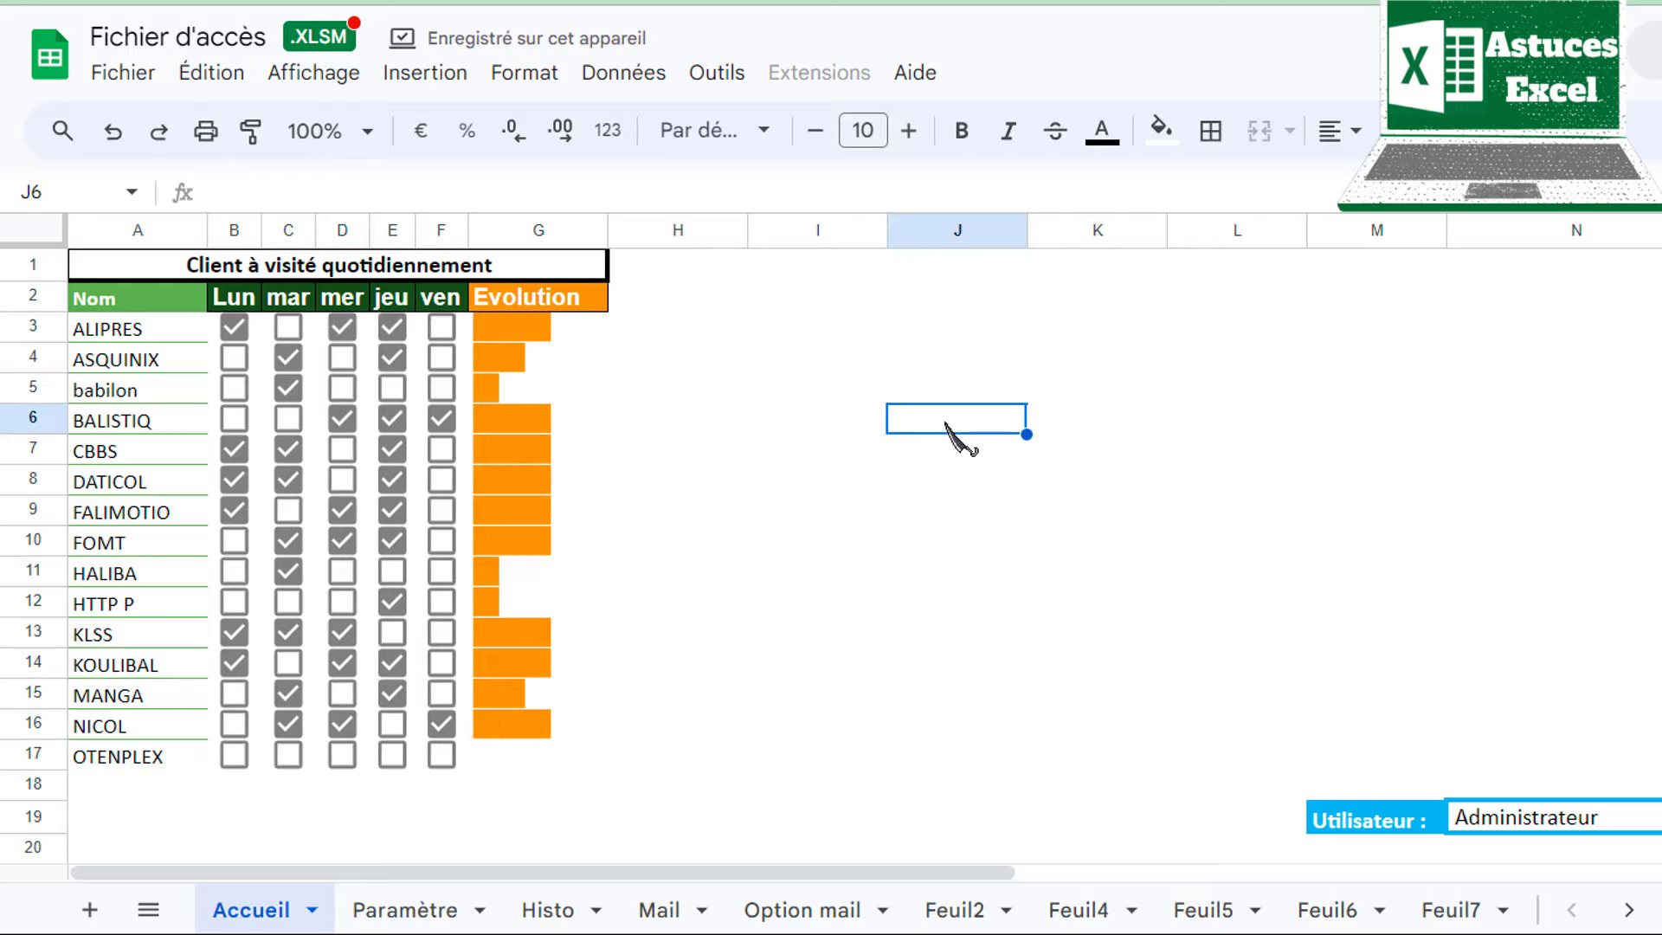
# Step: Switch to the blank client table with empty Lun–ven and Evolution columns
pyautogui.moveTo(749, 355); pyautogui.dragTo(234, 446)
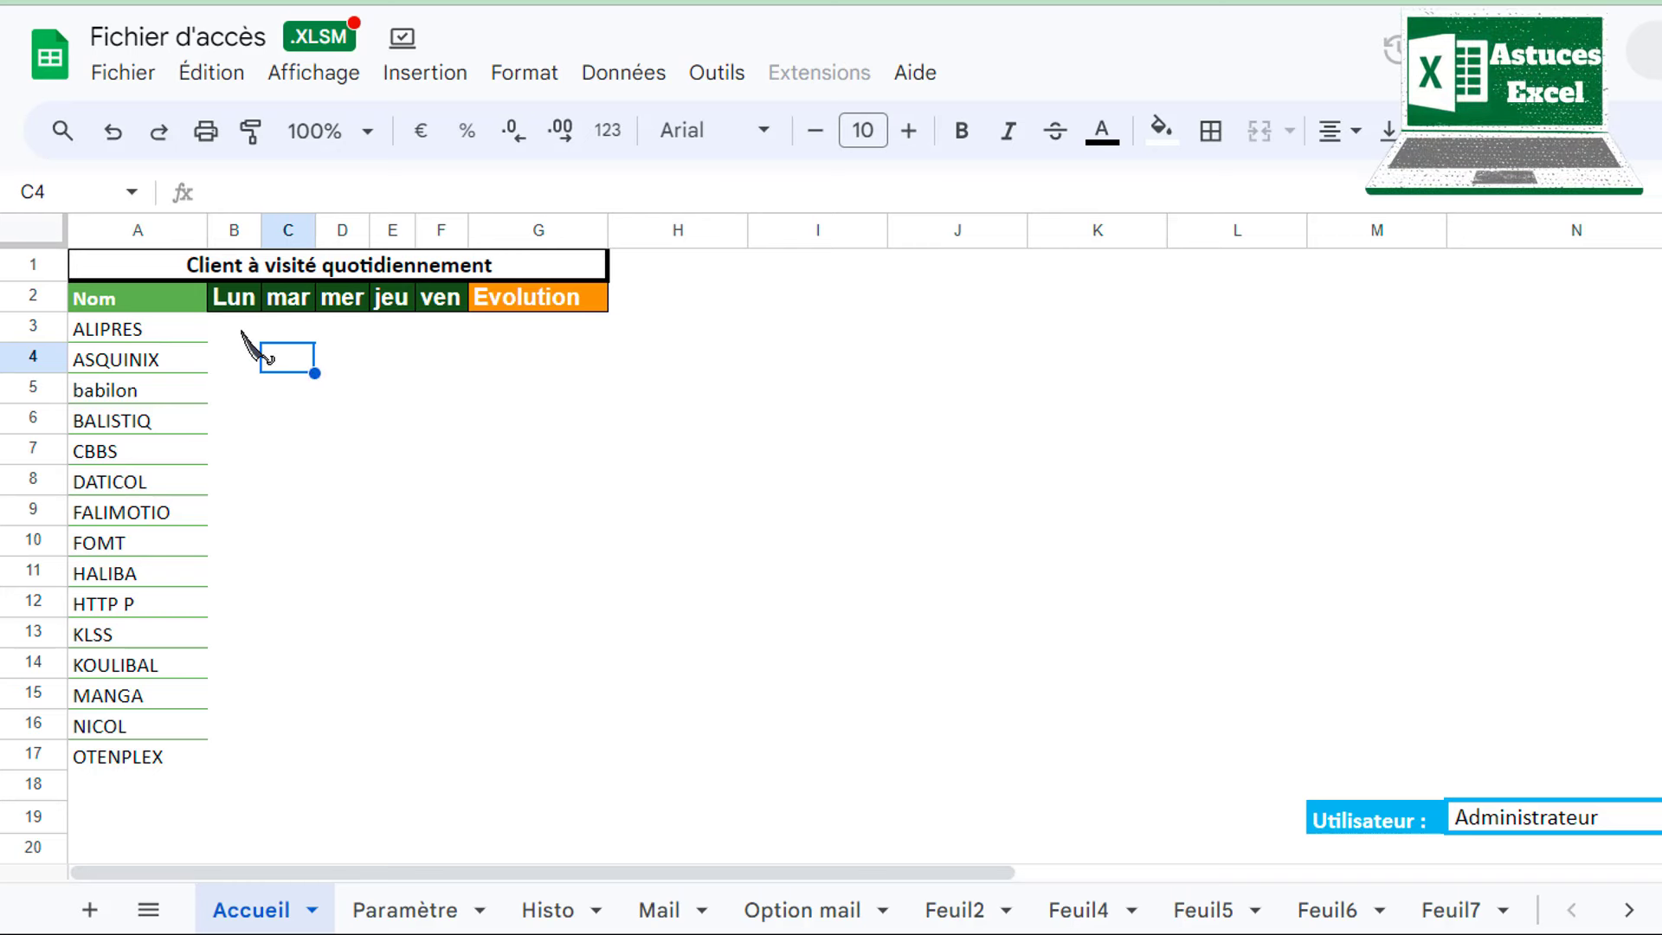
pyautogui.moveTo(243, 329); pyautogui.dragTo(392, 336)
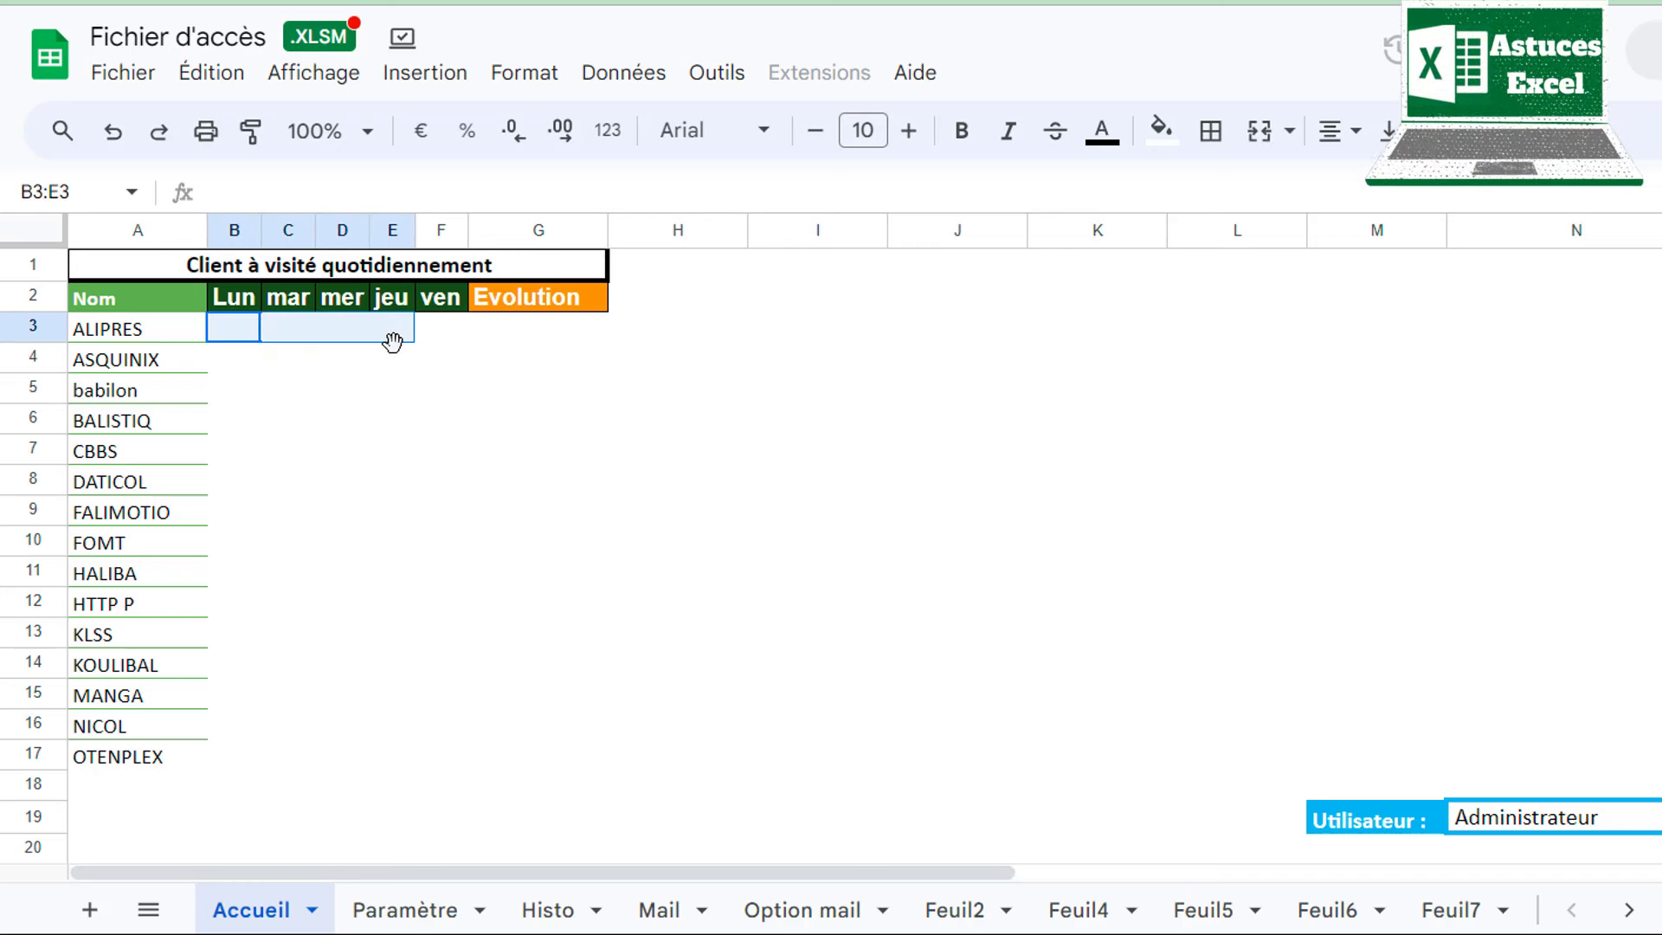
pyautogui.click(392, 336)
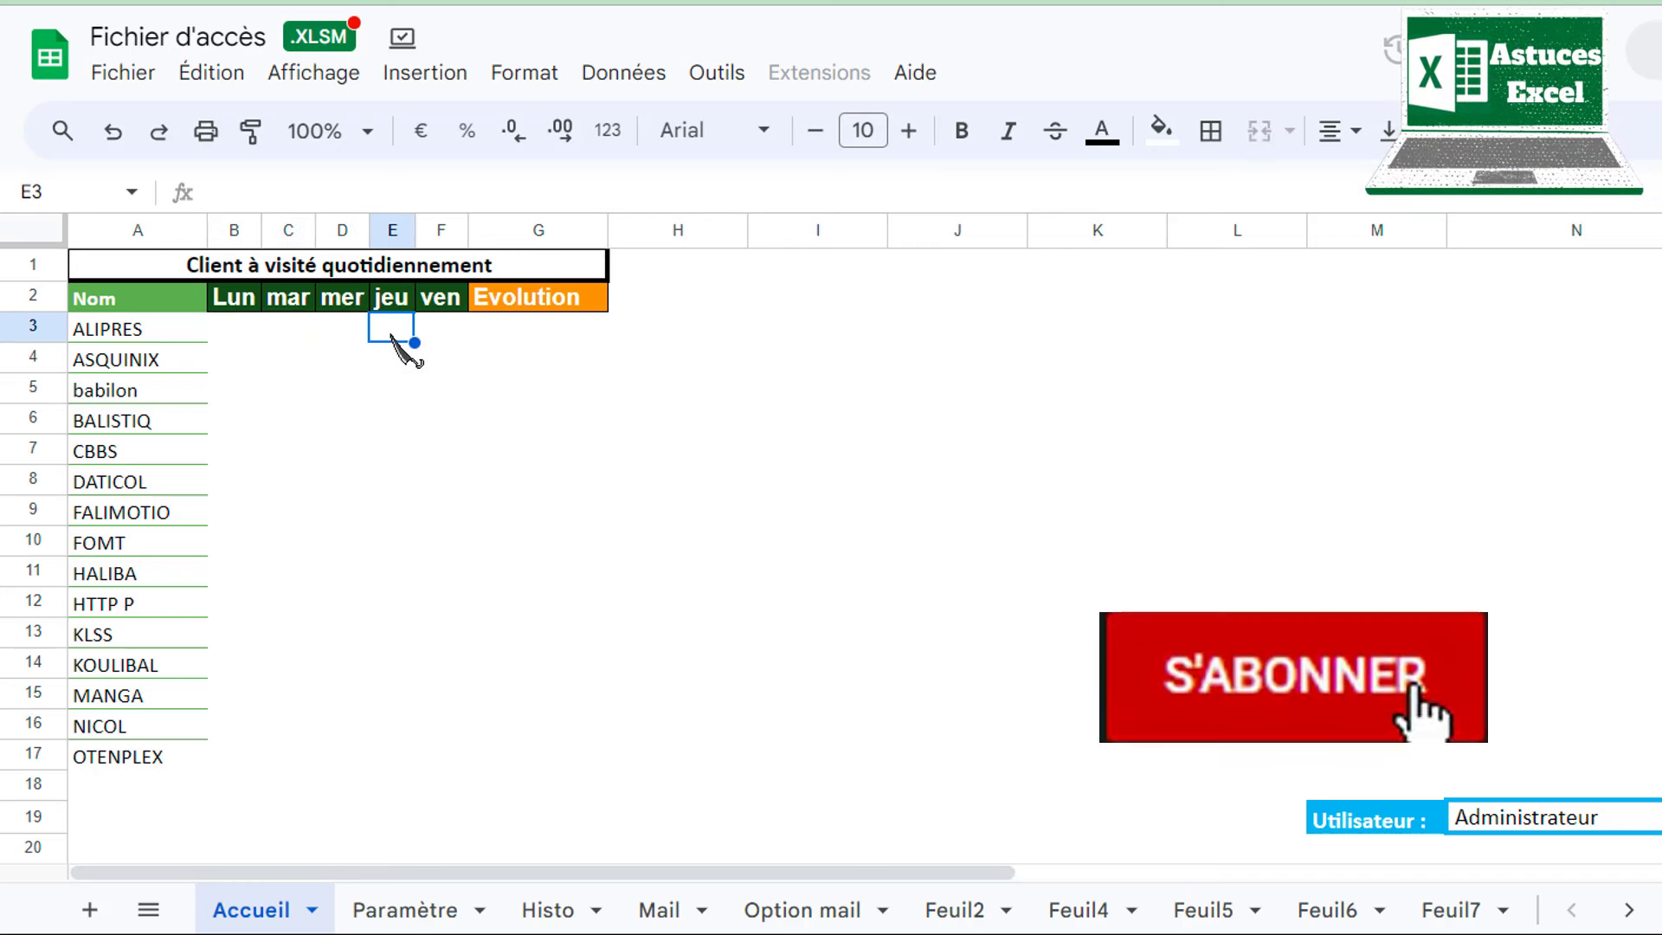
pyautogui.click(234, 334)
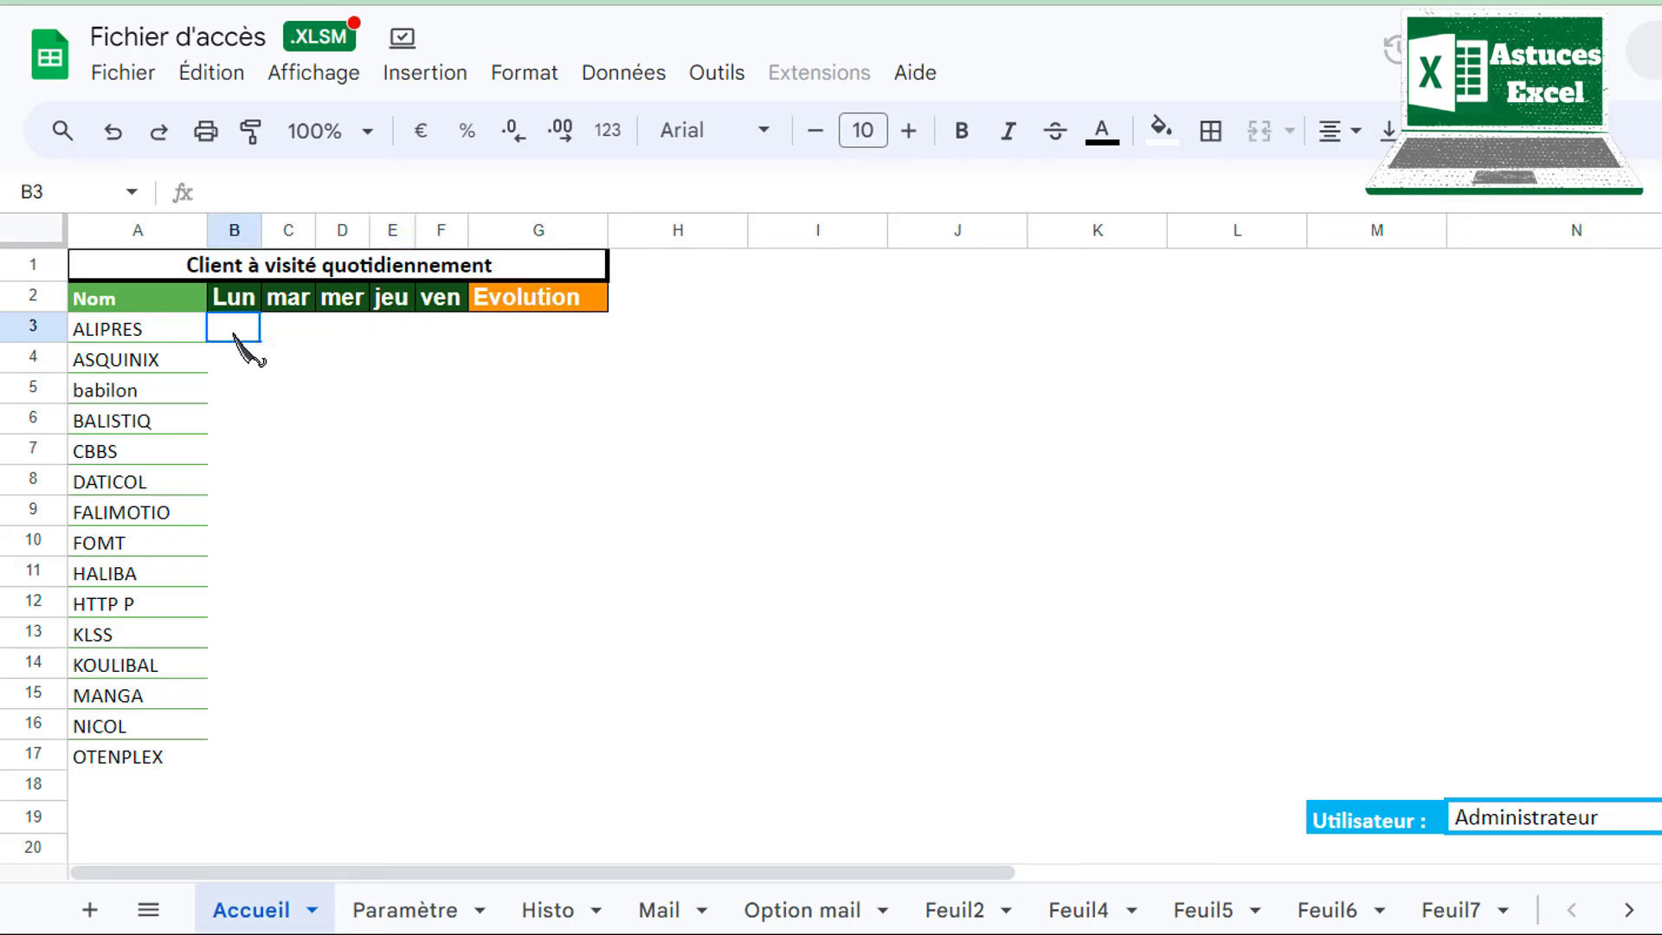
pyautogui.write('ok')
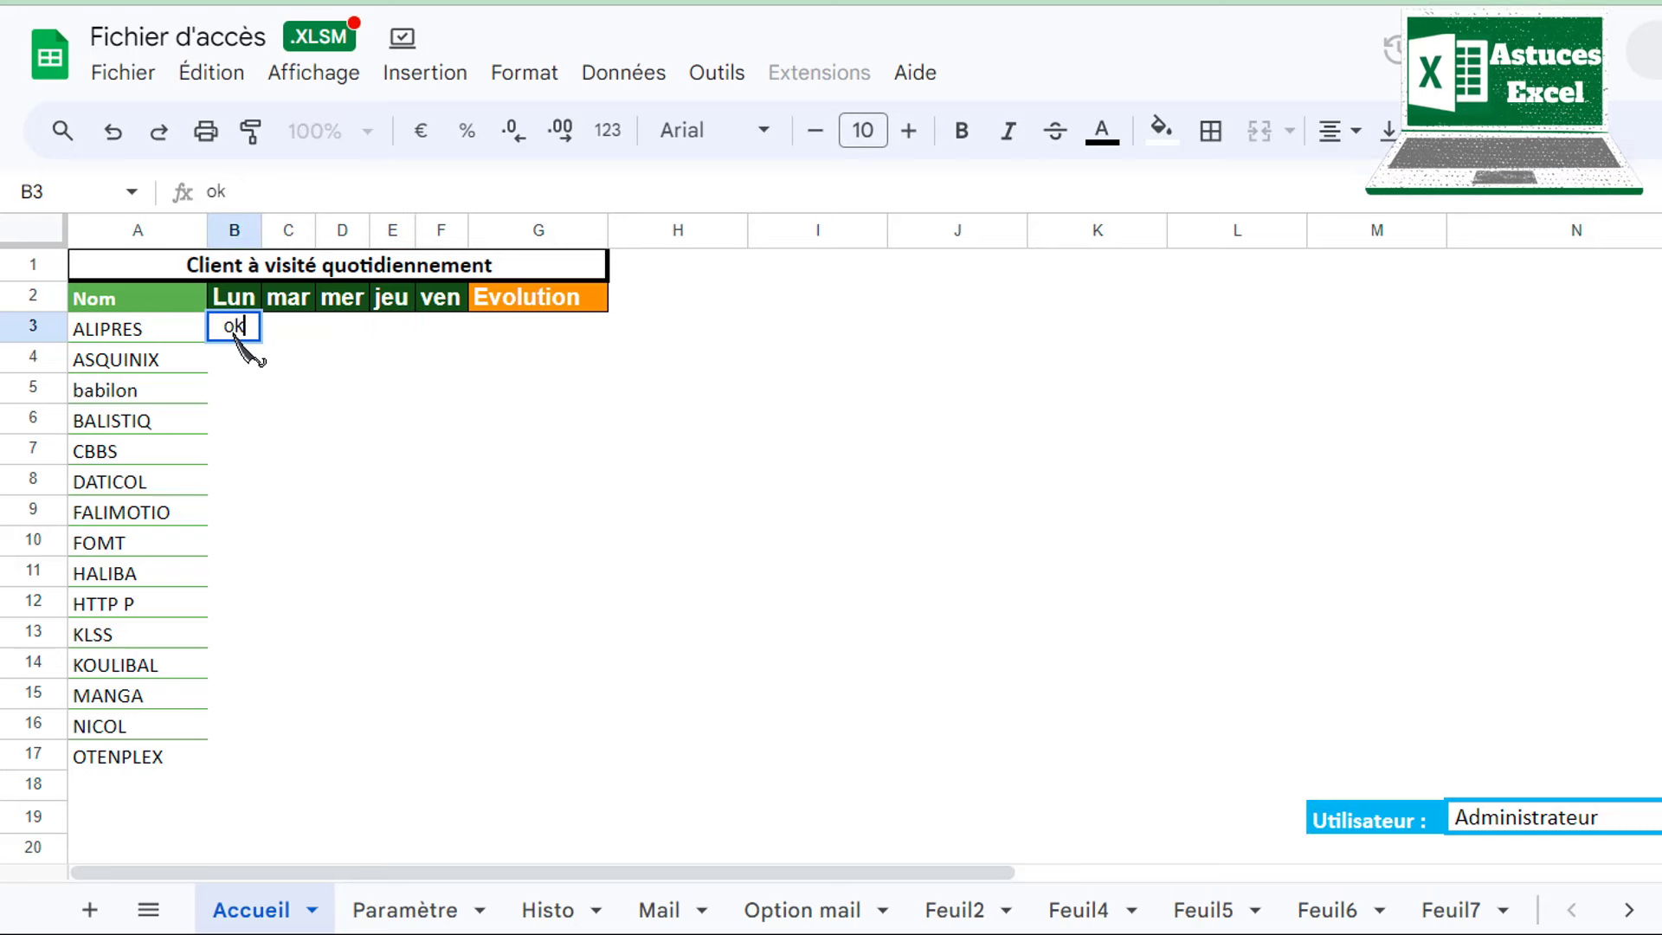
pyautogui.press('Tab')
pyautogui.write('ok')
pyautogui.press('Tab')
pyautogui.write('n')
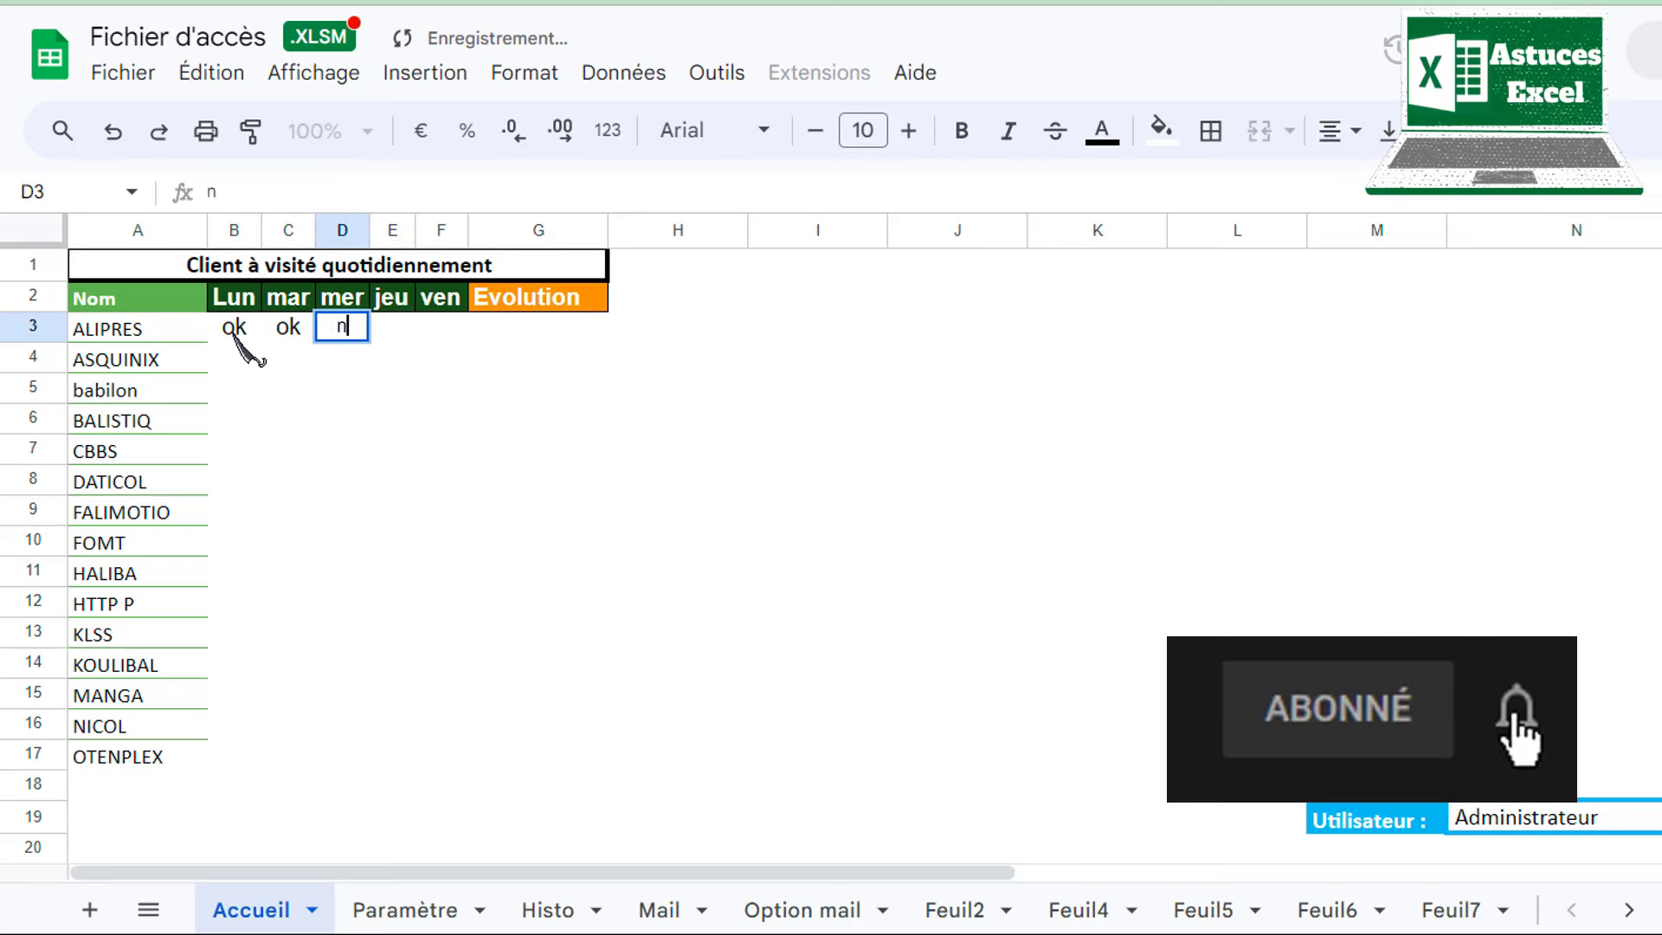
pyautogui.write('on')
pyautogui.press('Tab')
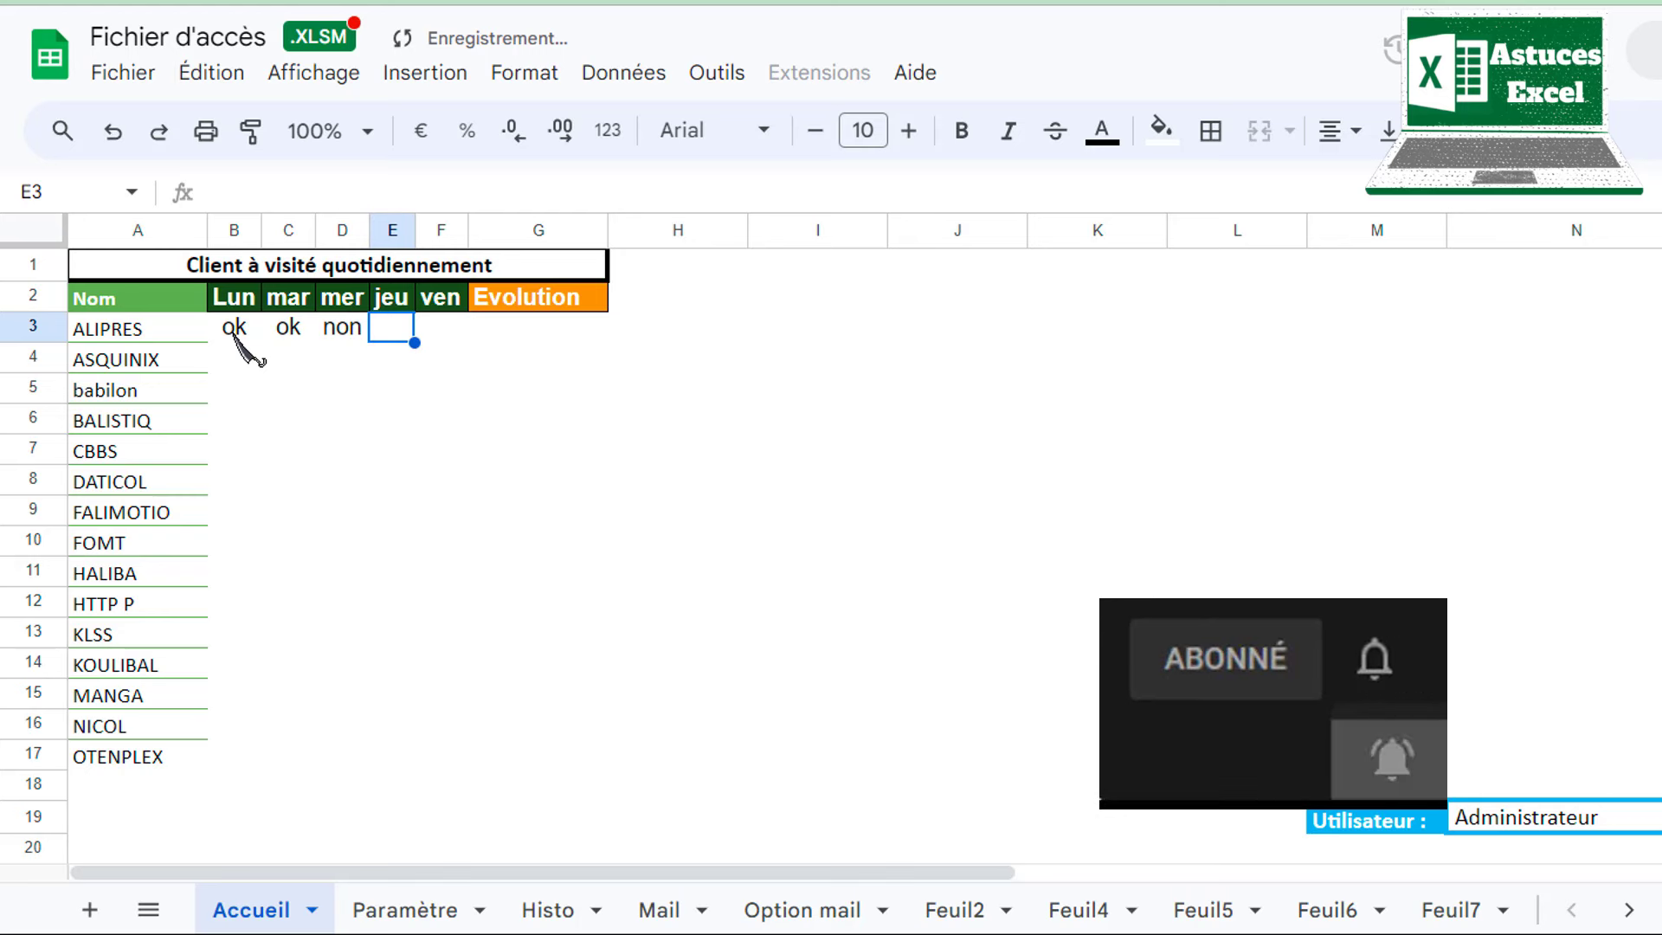
pyautogui.write('ok')
pyautogui.press('Return')
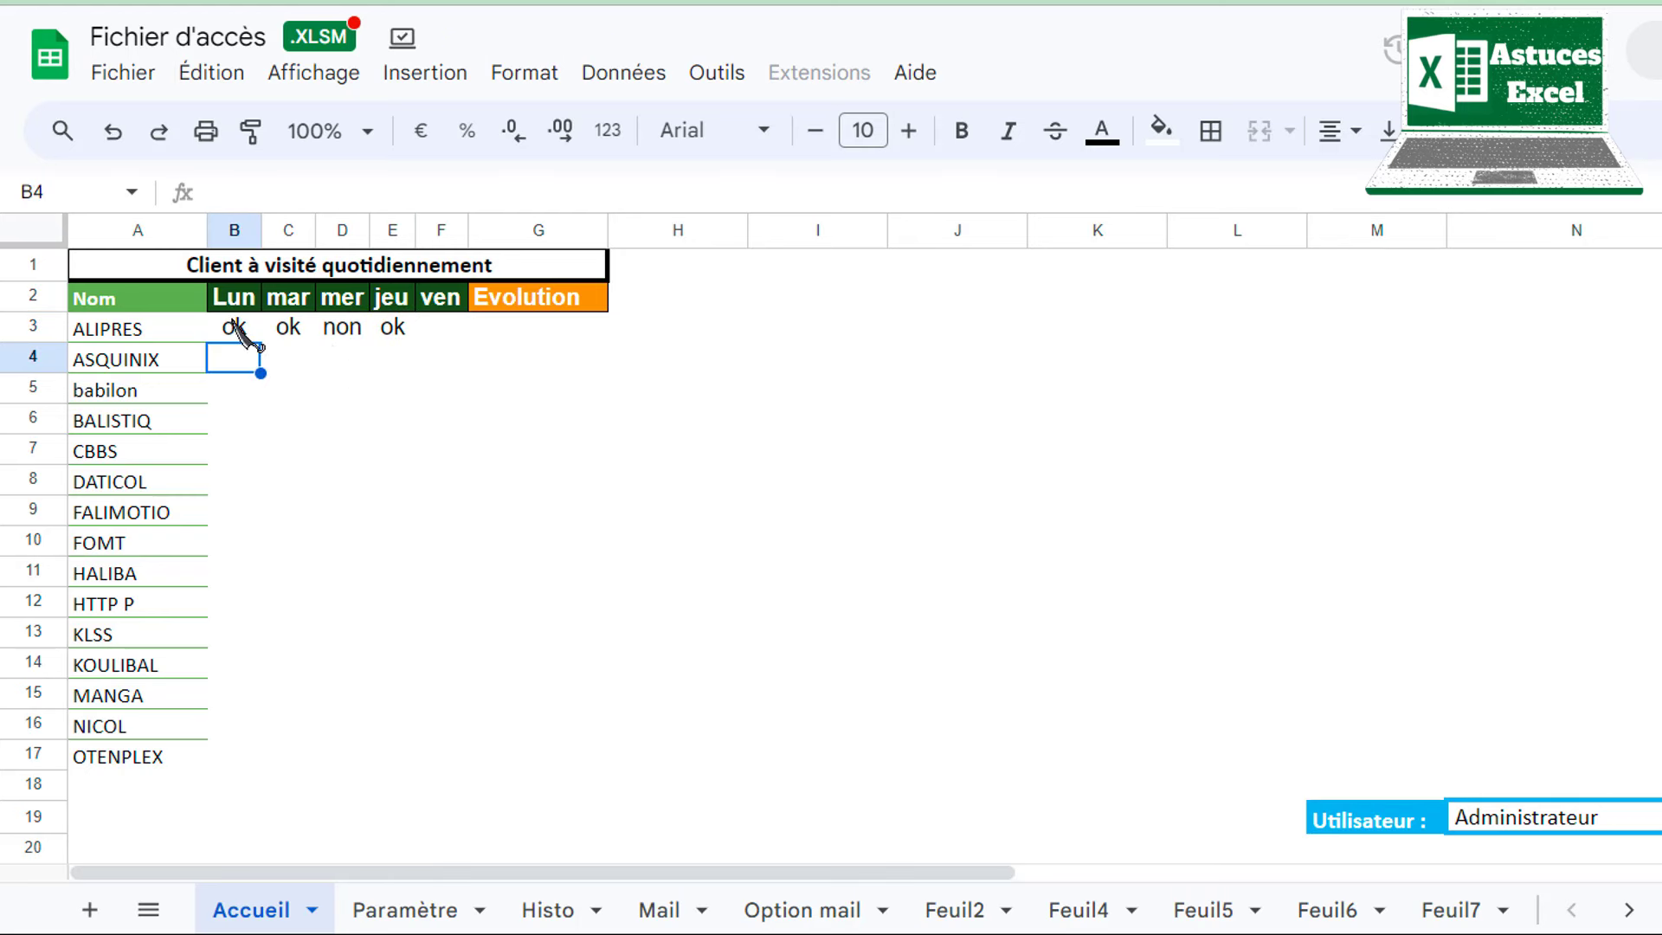
pyautogui.moveTo(235, 331); pyautogui.dragTo(398, 339)
pyautogui.press('Delete')
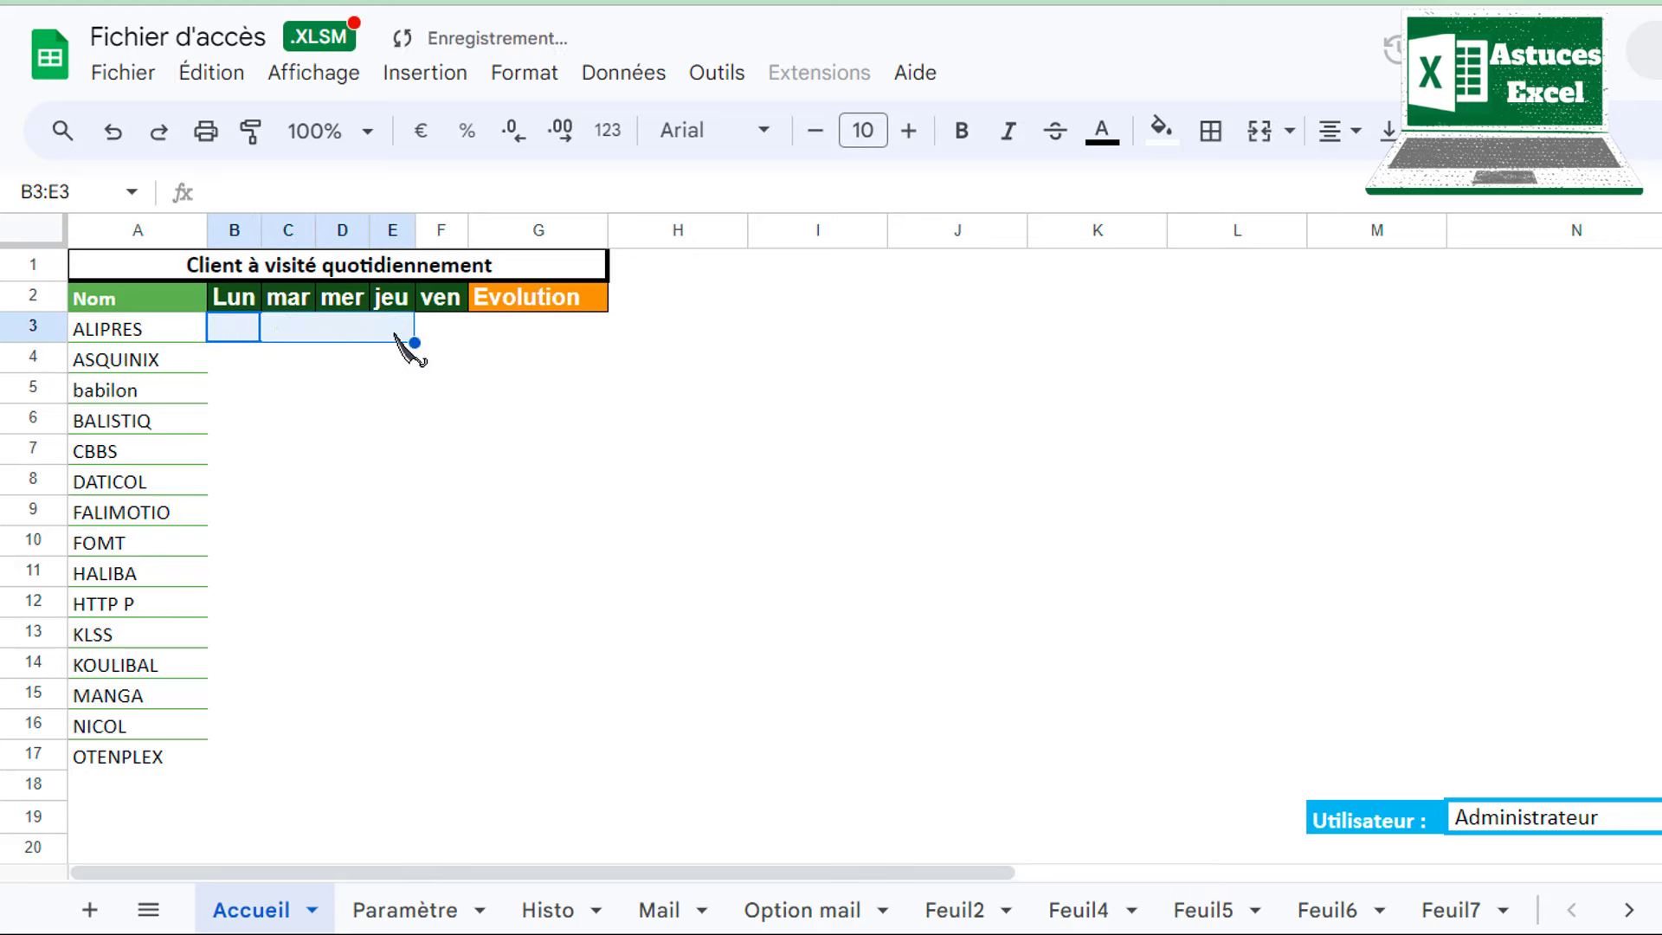
# Step: Insert checkboxes into the day cells B3:F17 via Insertion > Case à cocher
pyautogui.click(344, 400)
pyautogui.moveTo(232, 331); pyautogui.dragTo(430, 752)
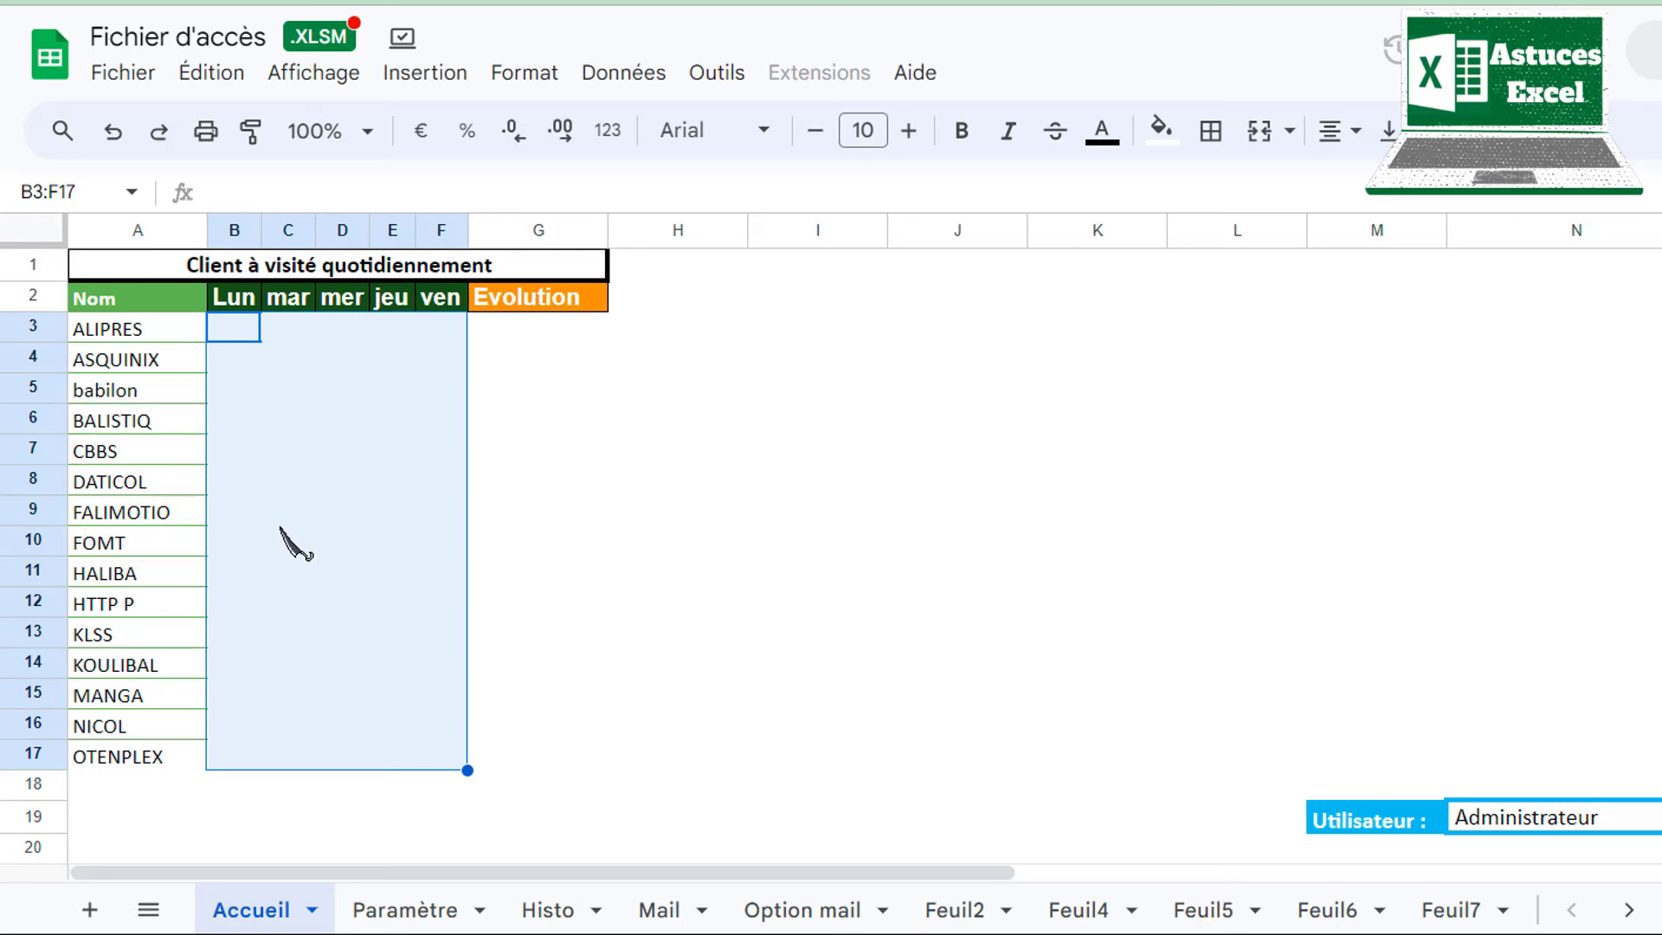
pyautogui.click(425, 78)
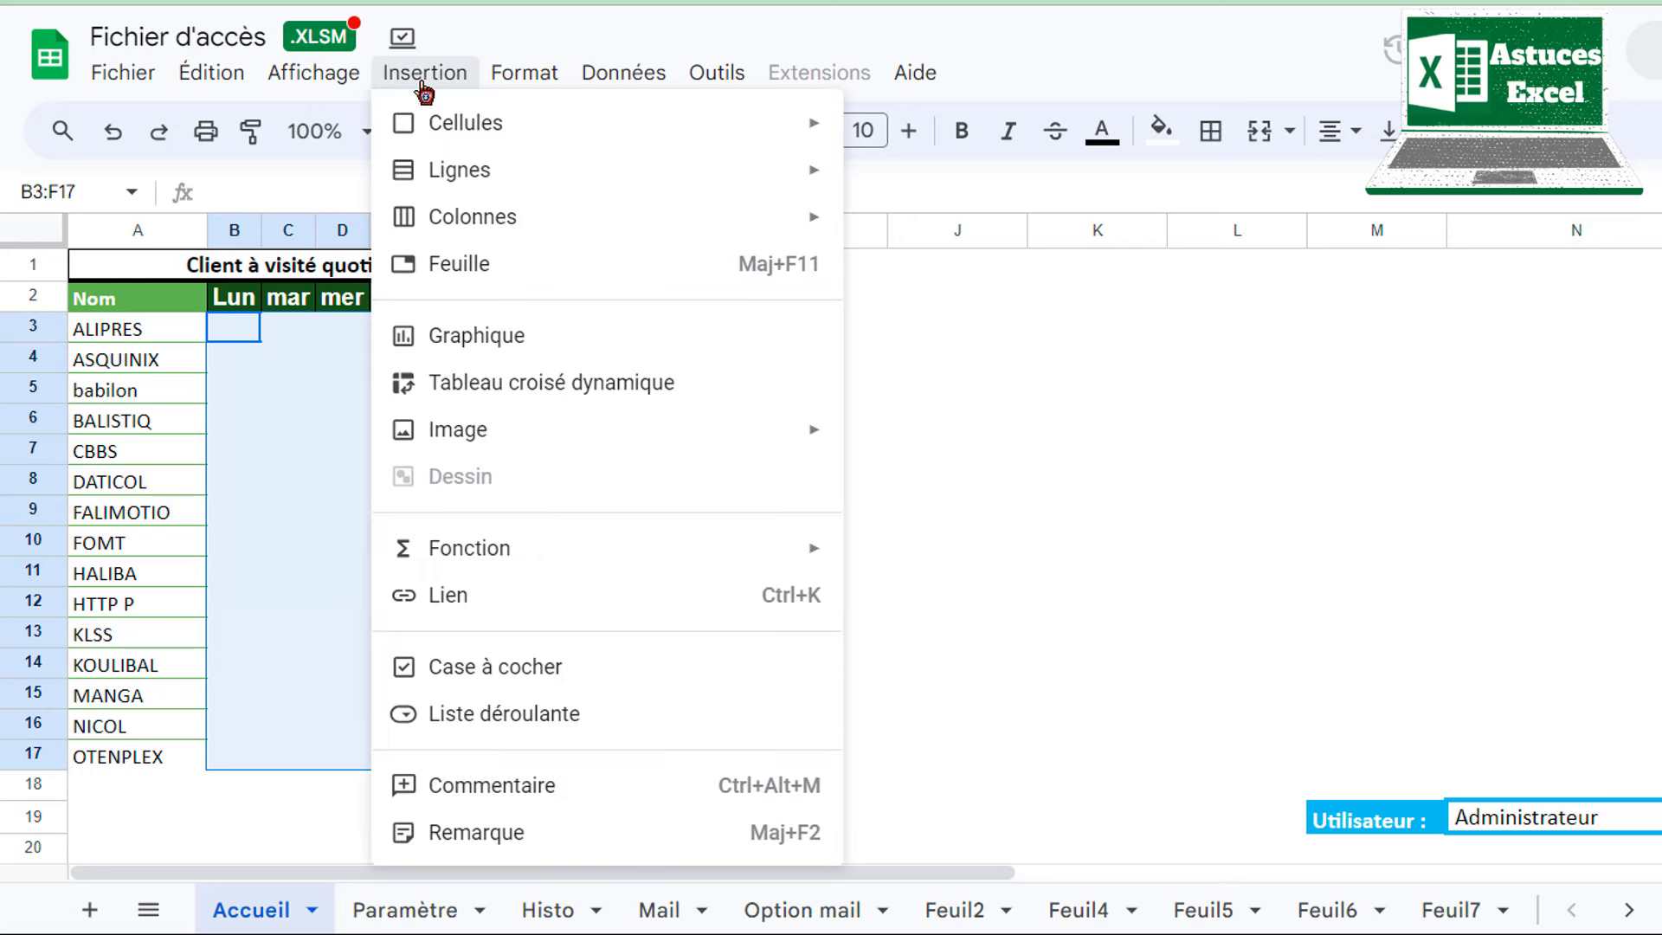
pyautogui.click(483, 669)
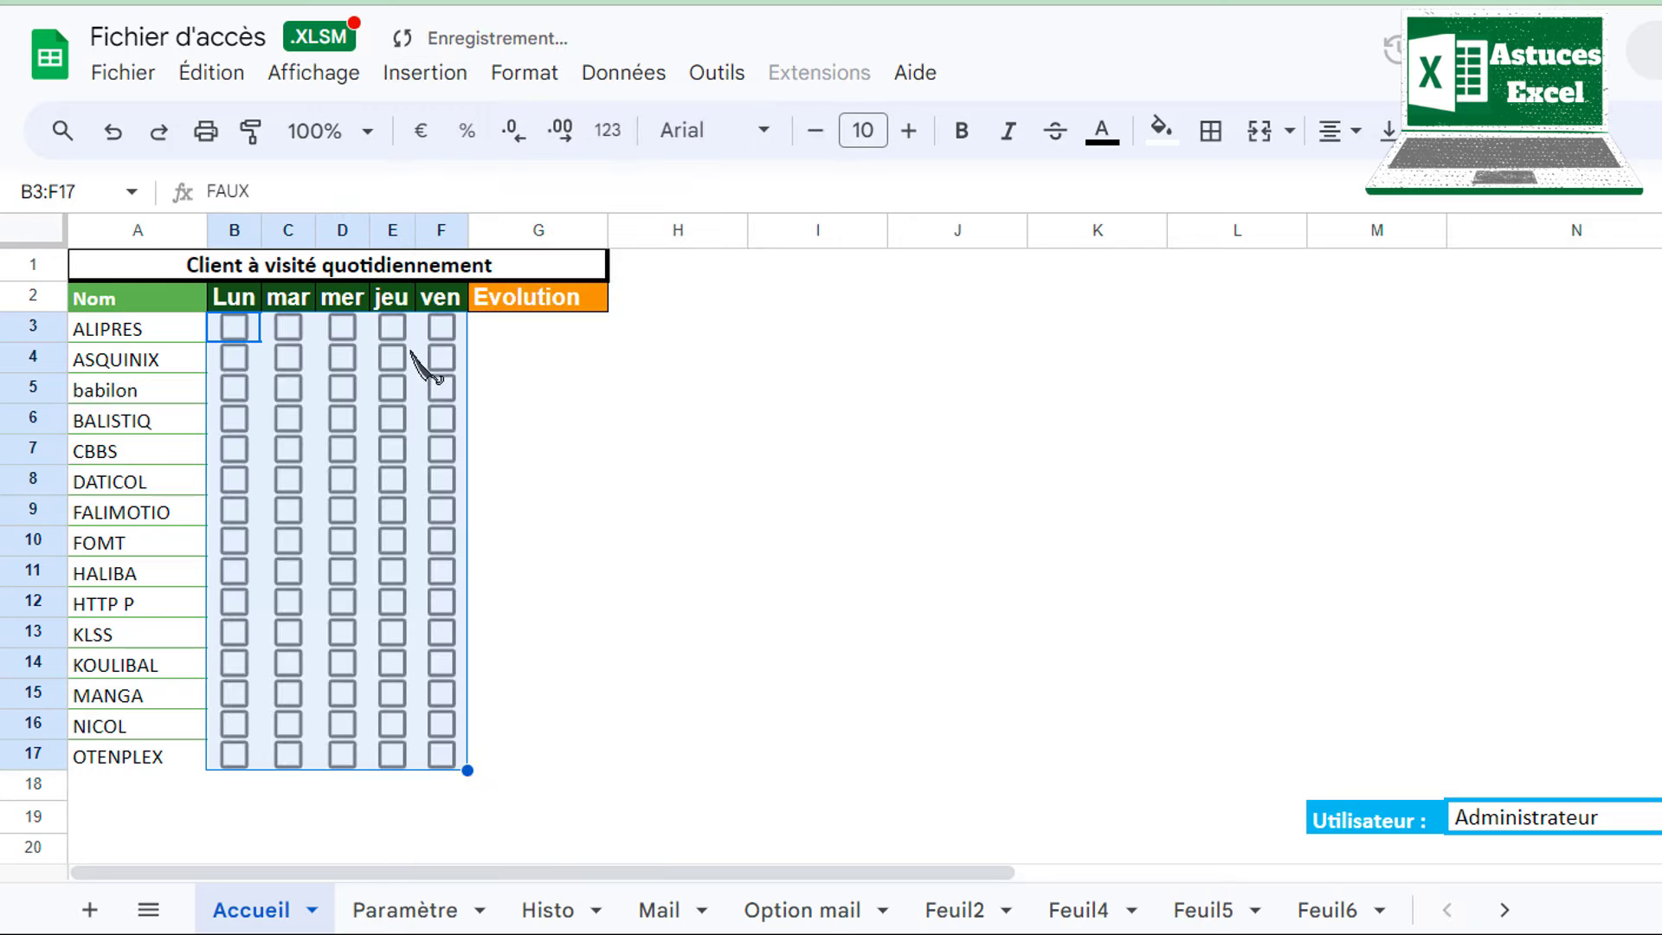
# Step: Test-tick ALIPRES's Tuesday to Thursday boxes, then undo them
pyautogui.click(288, 327)
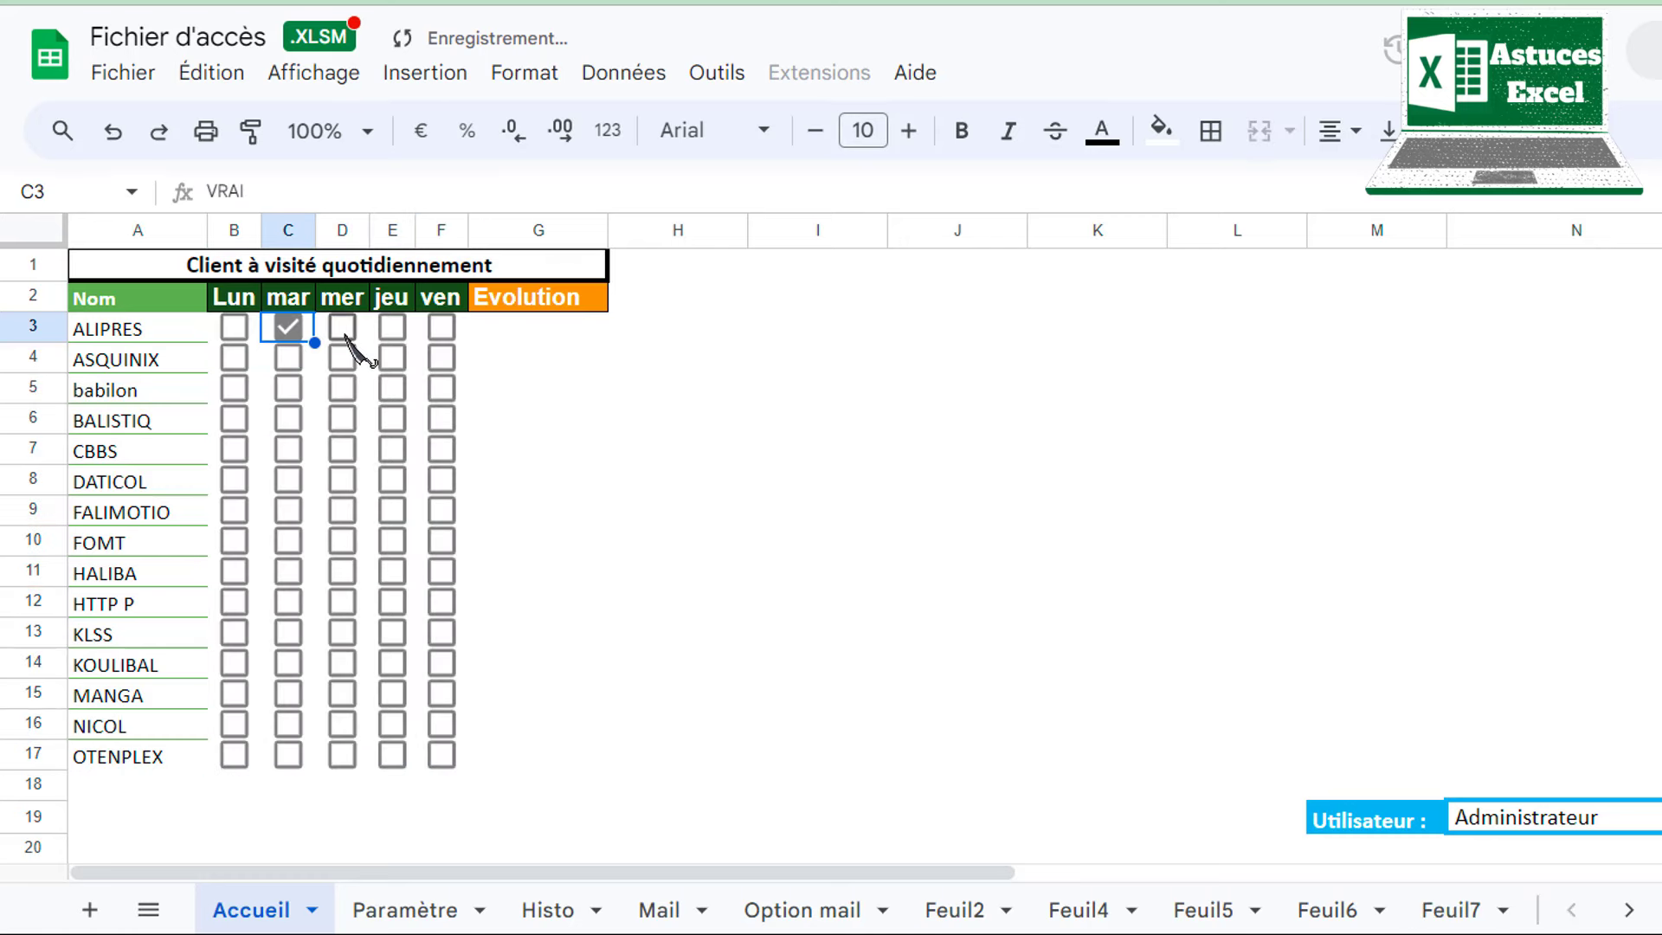
pyautogui.click(342, 328)
pyautogui.click(393, 327)
pyautogui.hotkey('ctrl', 'z')
pyautogui.hotkey('ctrl', 'z')
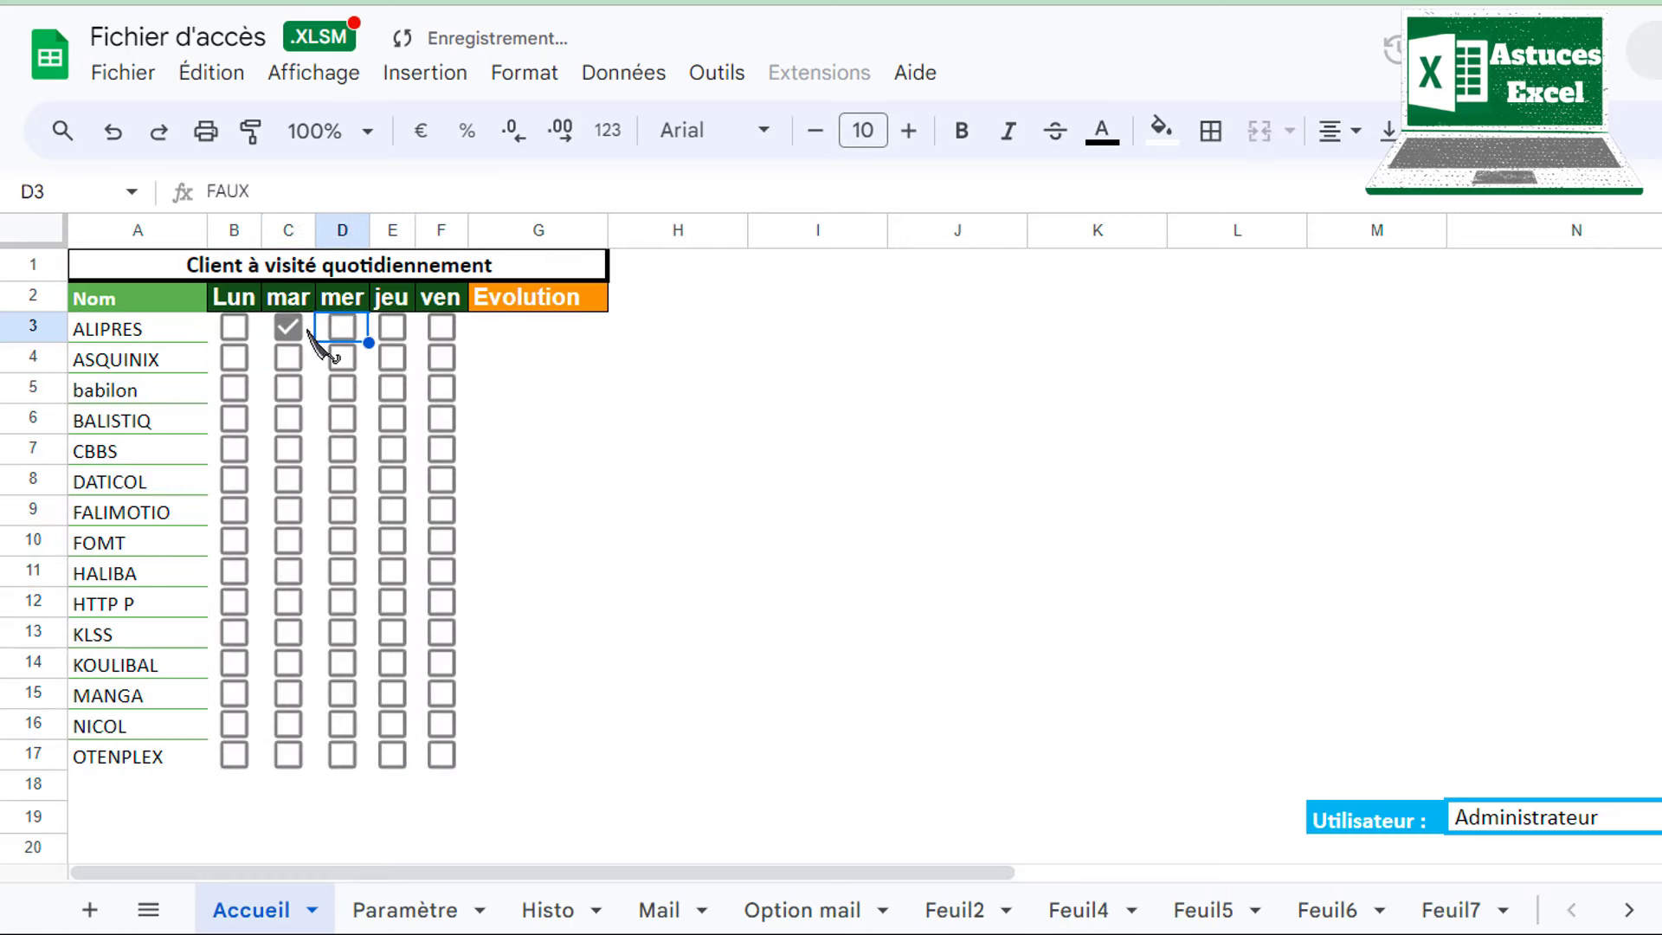
pyautogui.hotkey('ctrl', 'z')
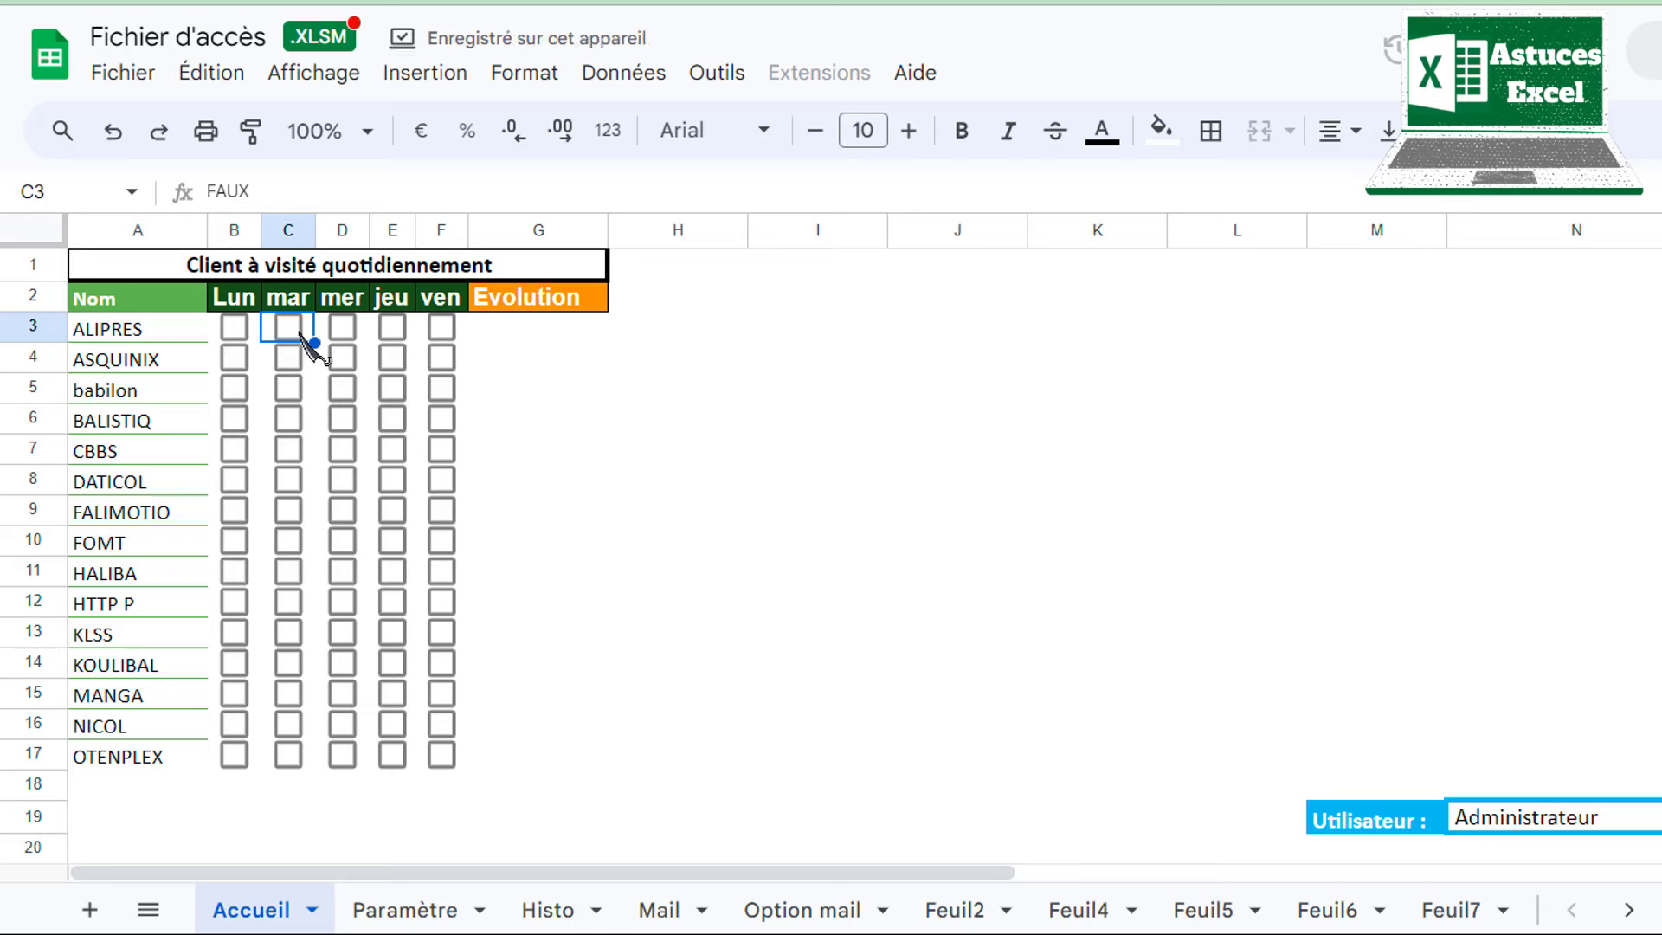
pyautogui.press('Right')
pyautogui.press('Right')
pyautogui.press('Right')
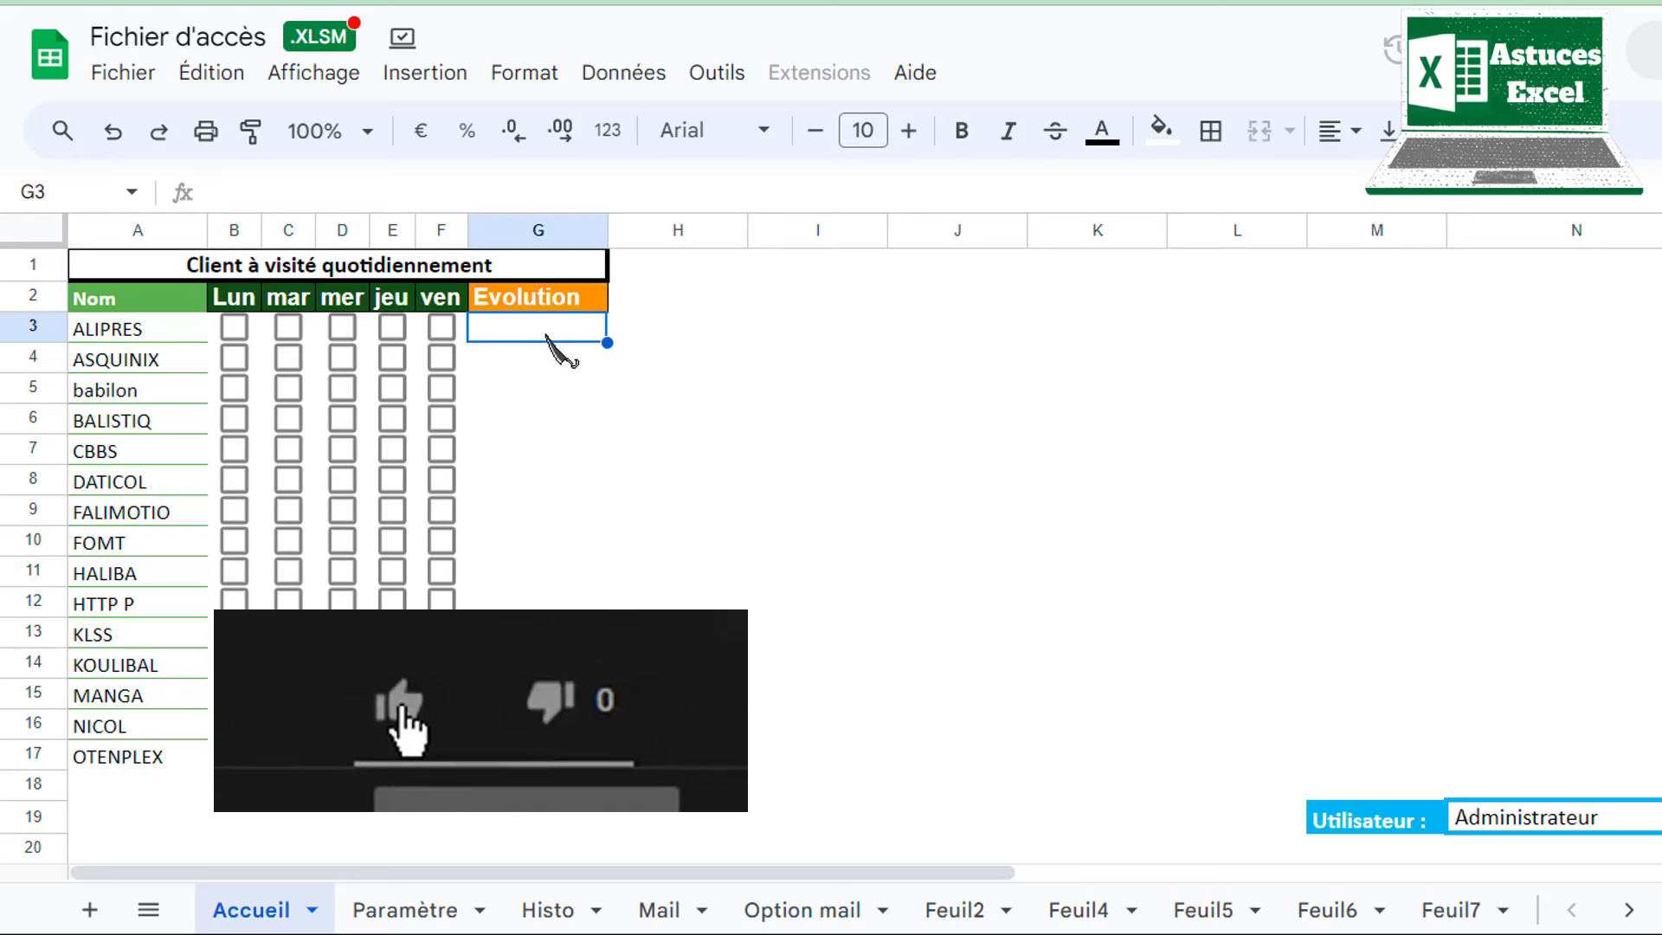
# Step: In G3, start typing =SPARKLINE(NB.SI(B3:F3;vrai);{ to count ALIPRES's ticked days
pyautogui.press('Down')
pyautogui.press('Down')
pyautogui.press('Down')
pyautogui.click(540, 337)
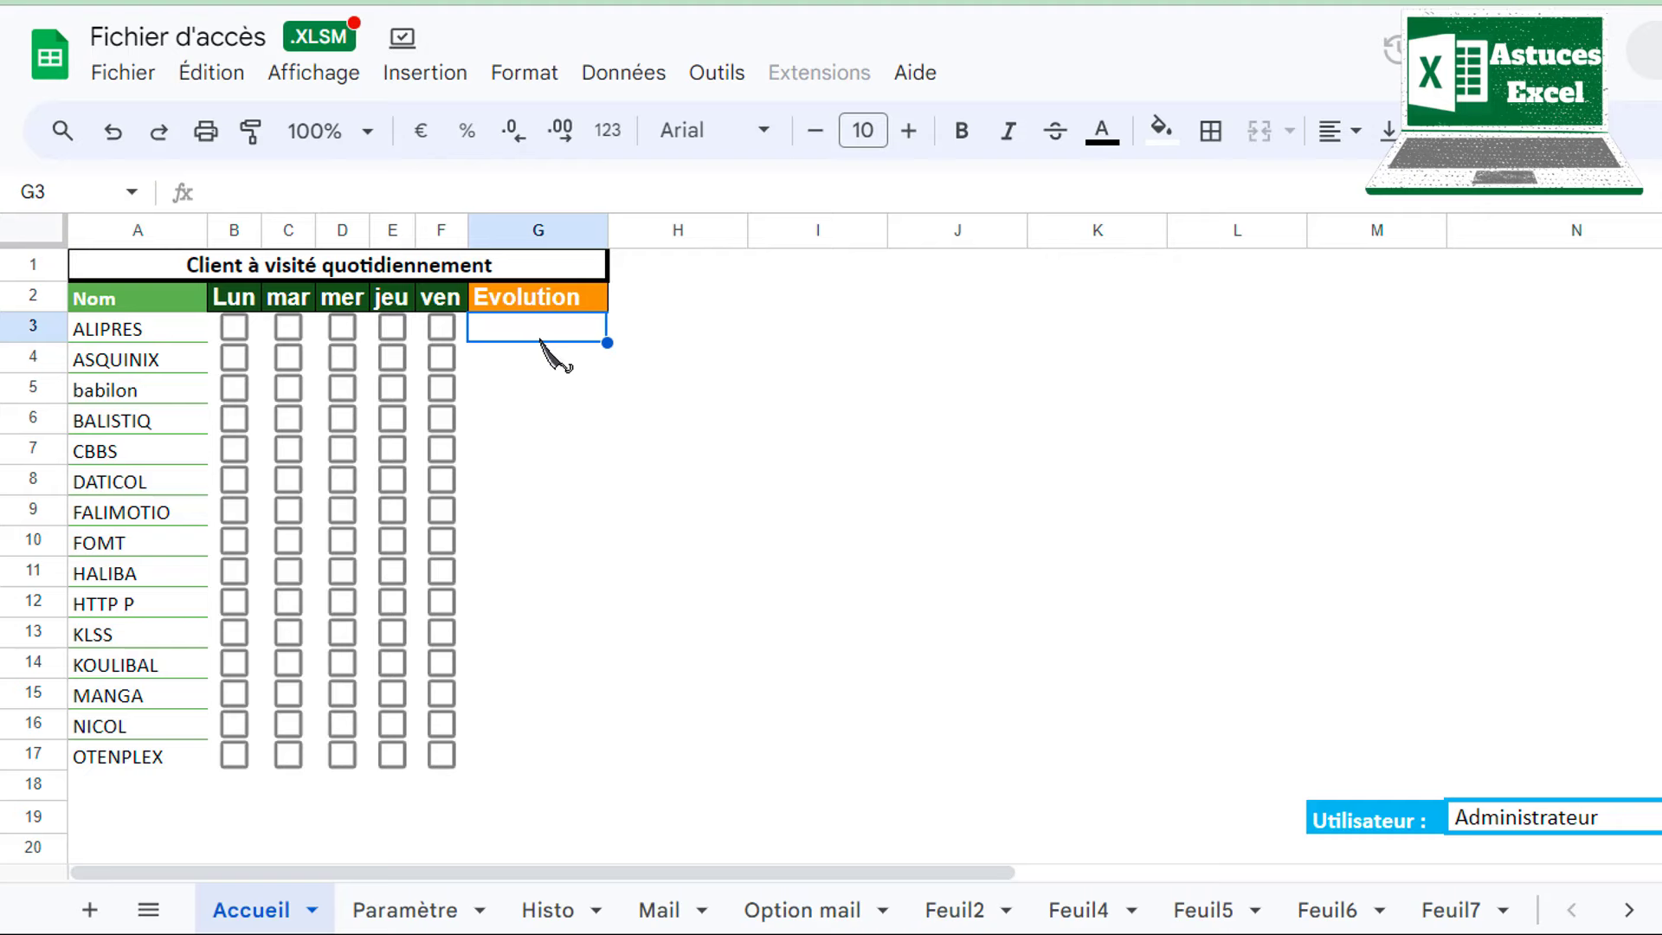
pyautogui.write('=s')
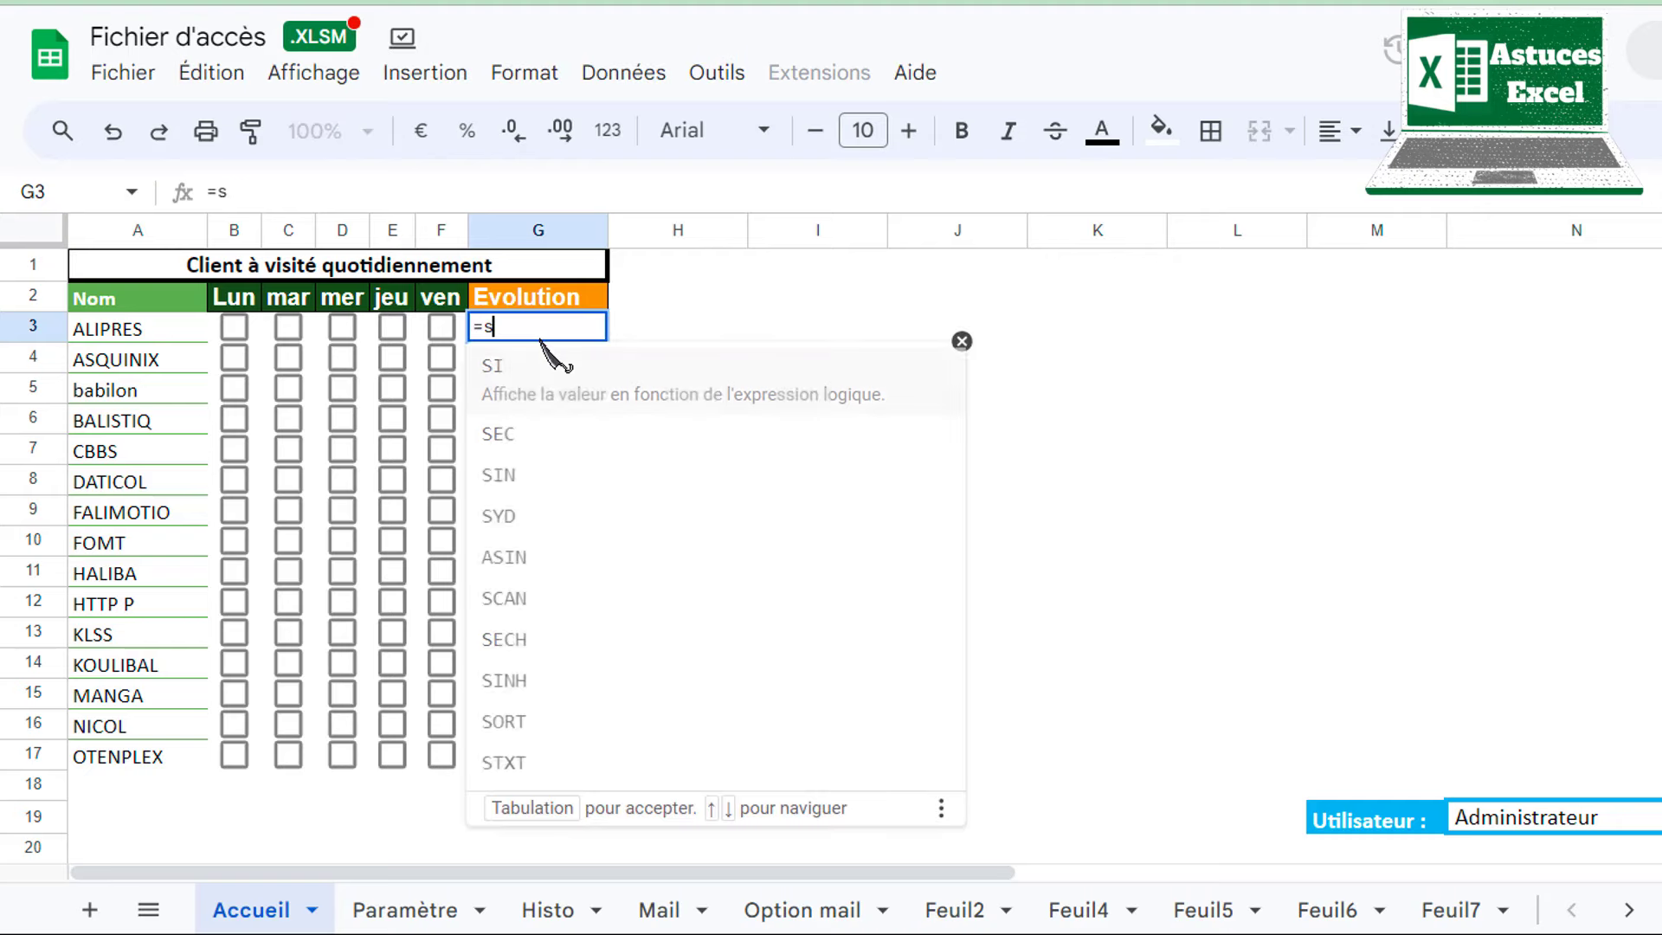
pyautogui.write('par')
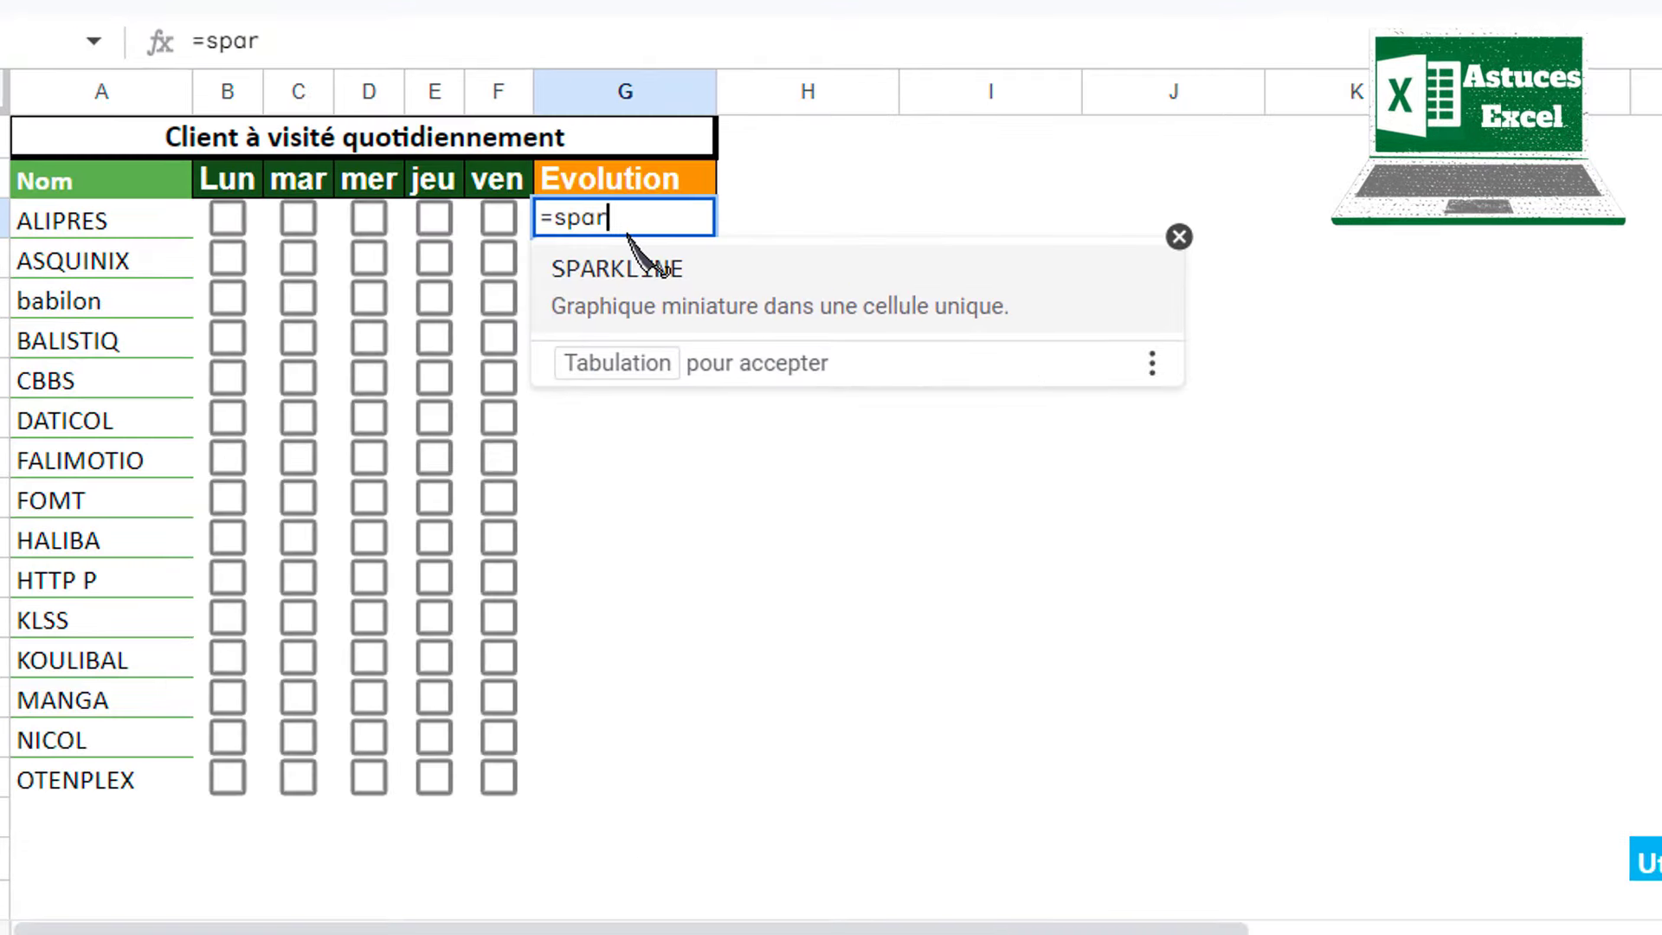
pyautogui.click(679, 308)
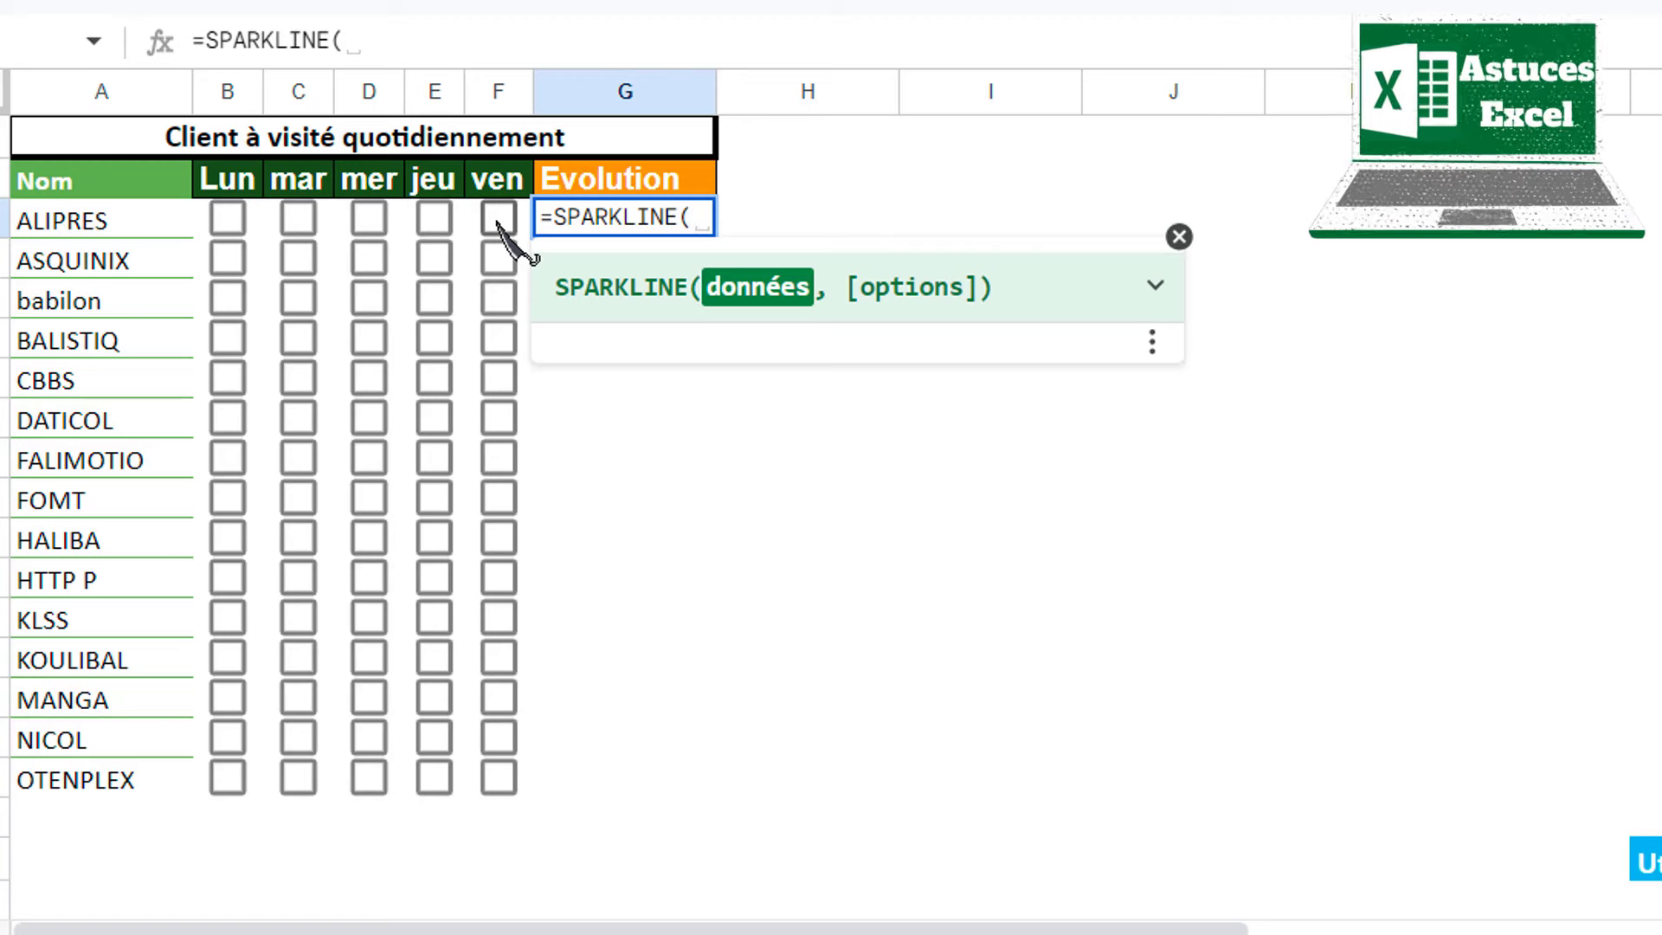
pyautogui.write('nb')
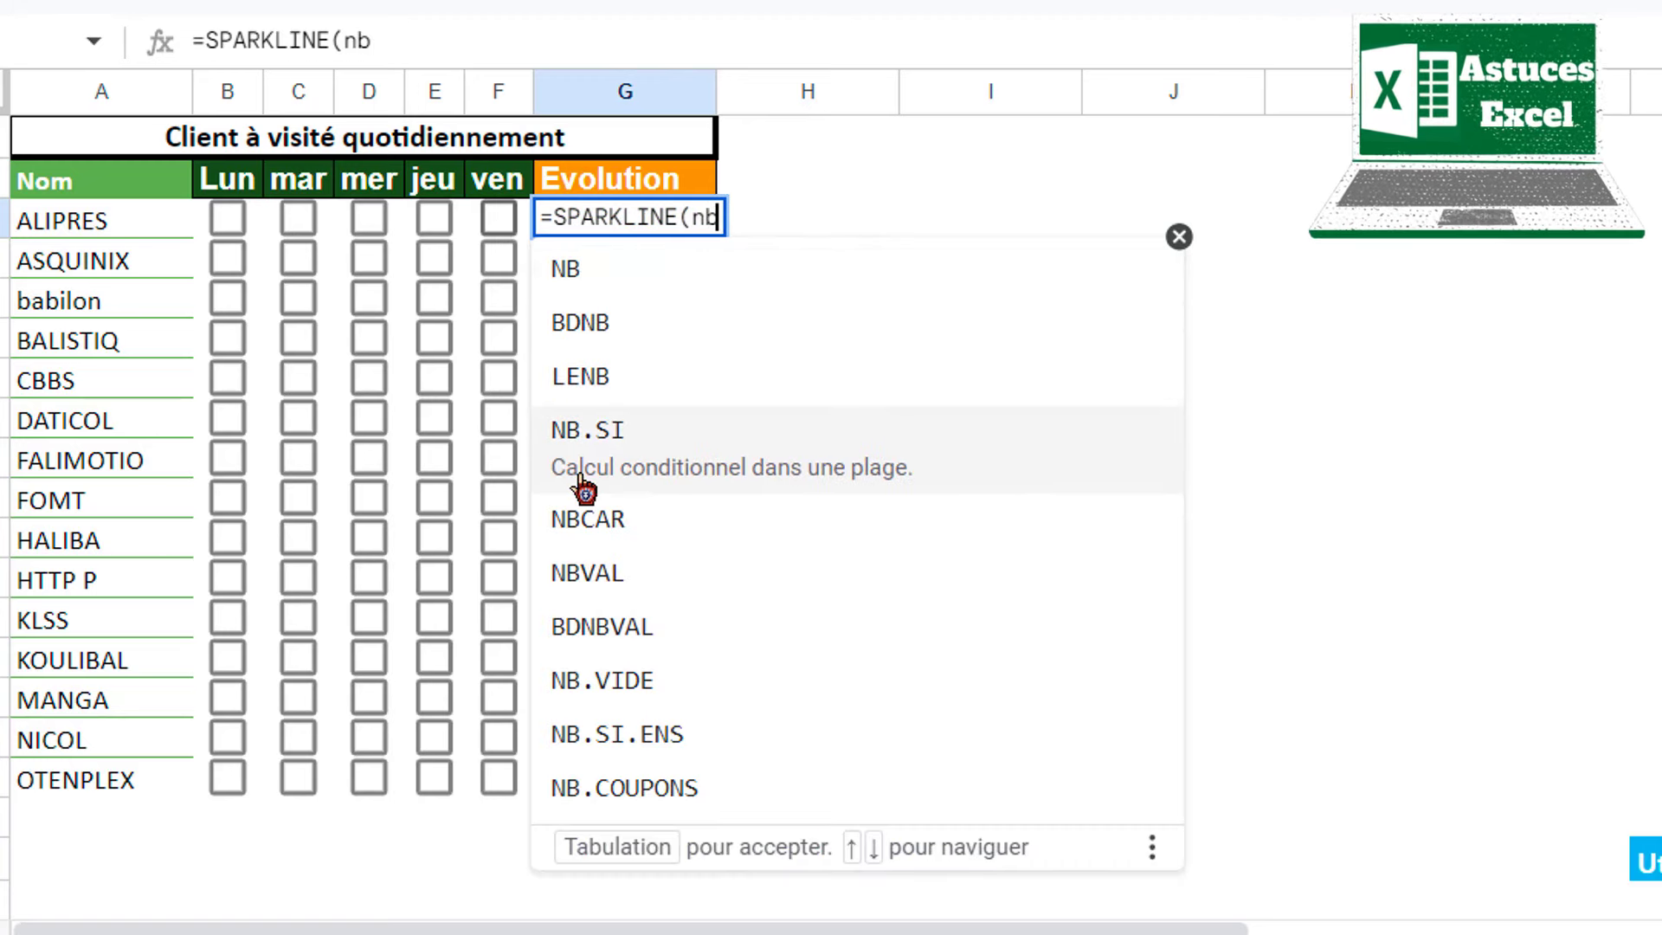
pyautogui.click(582, 485)
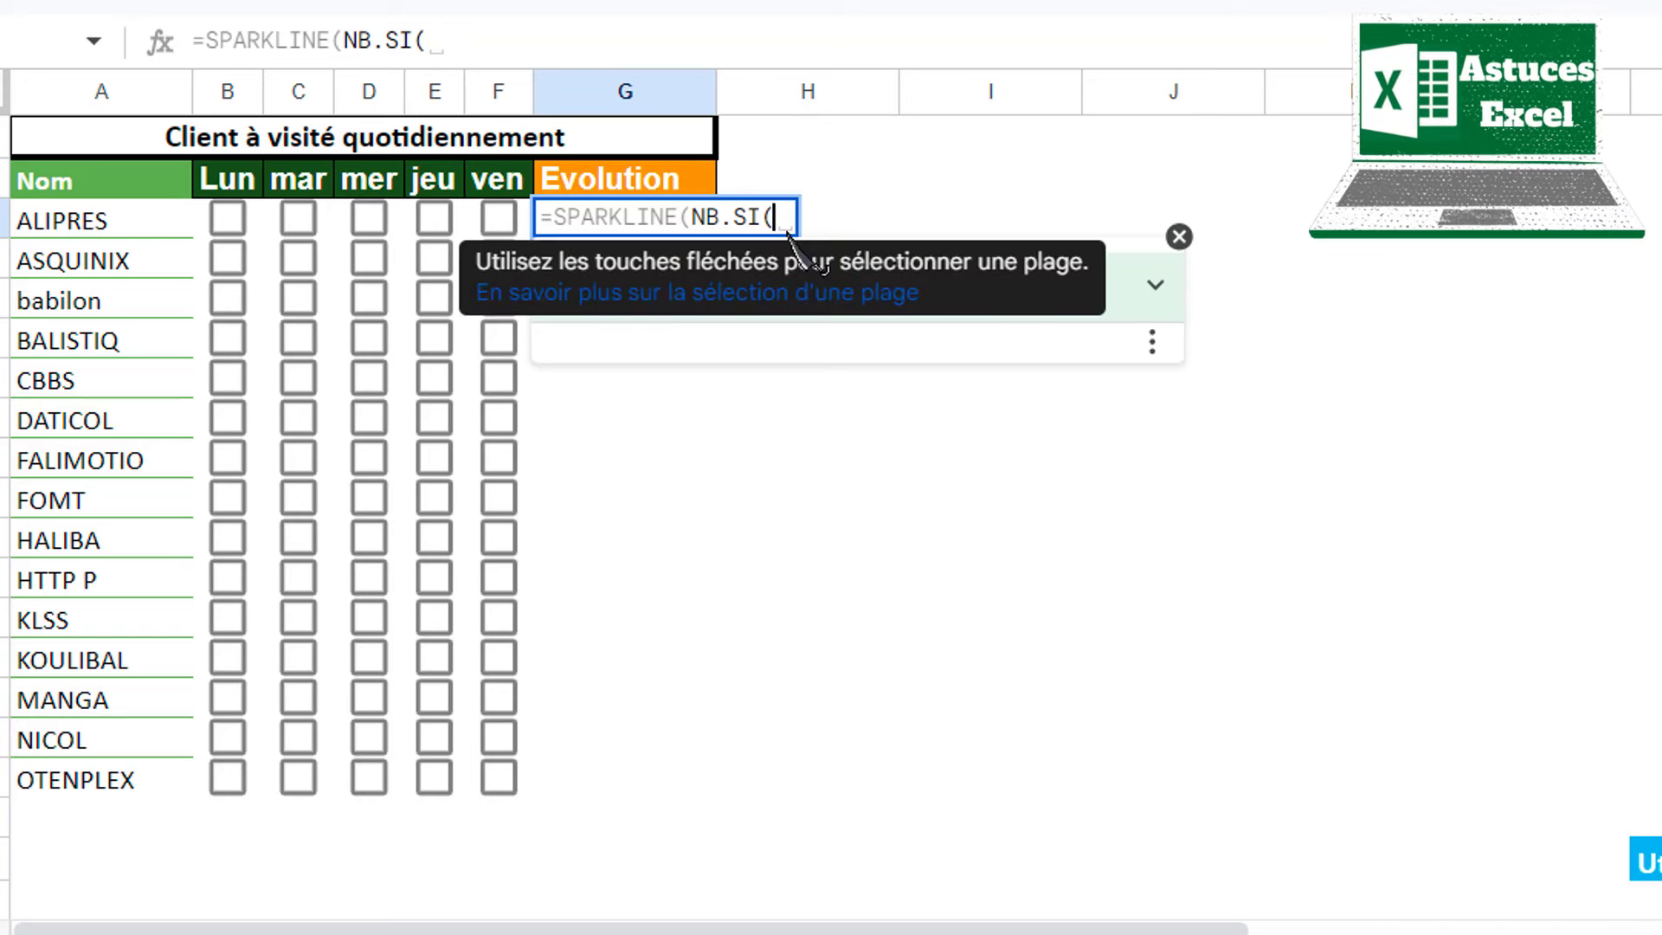
pyautogui.moveTo(216, 227); pyautogui.dragTo(499, 242)
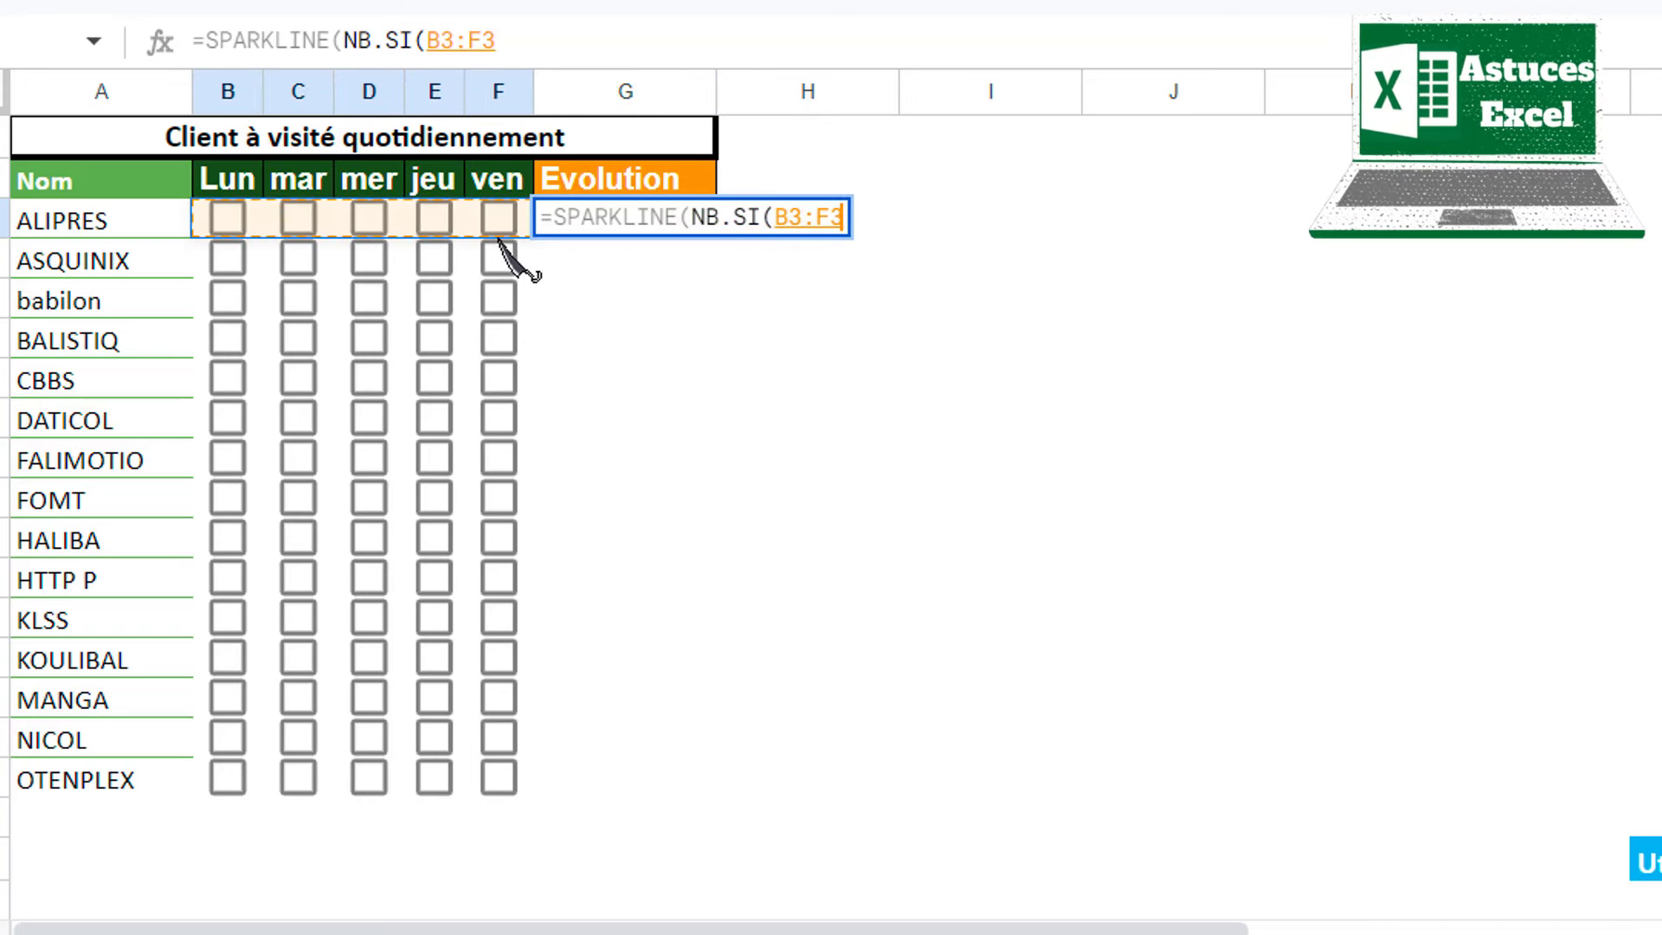
pyautogui.write(';')
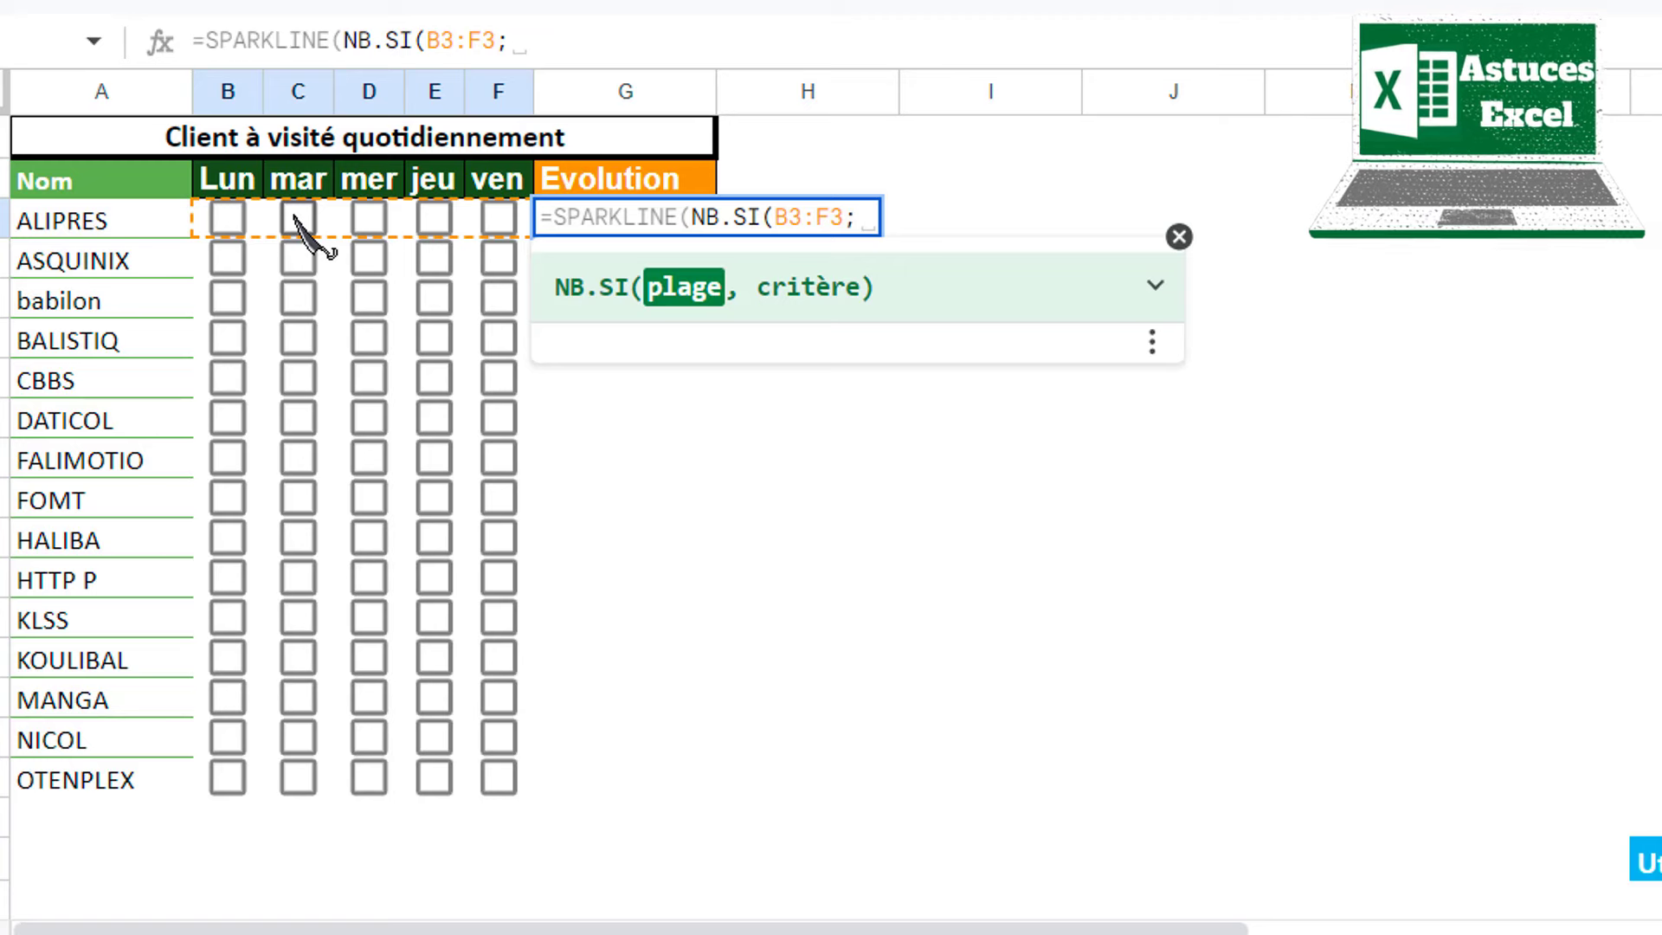
pyautogui.write('vrai)')
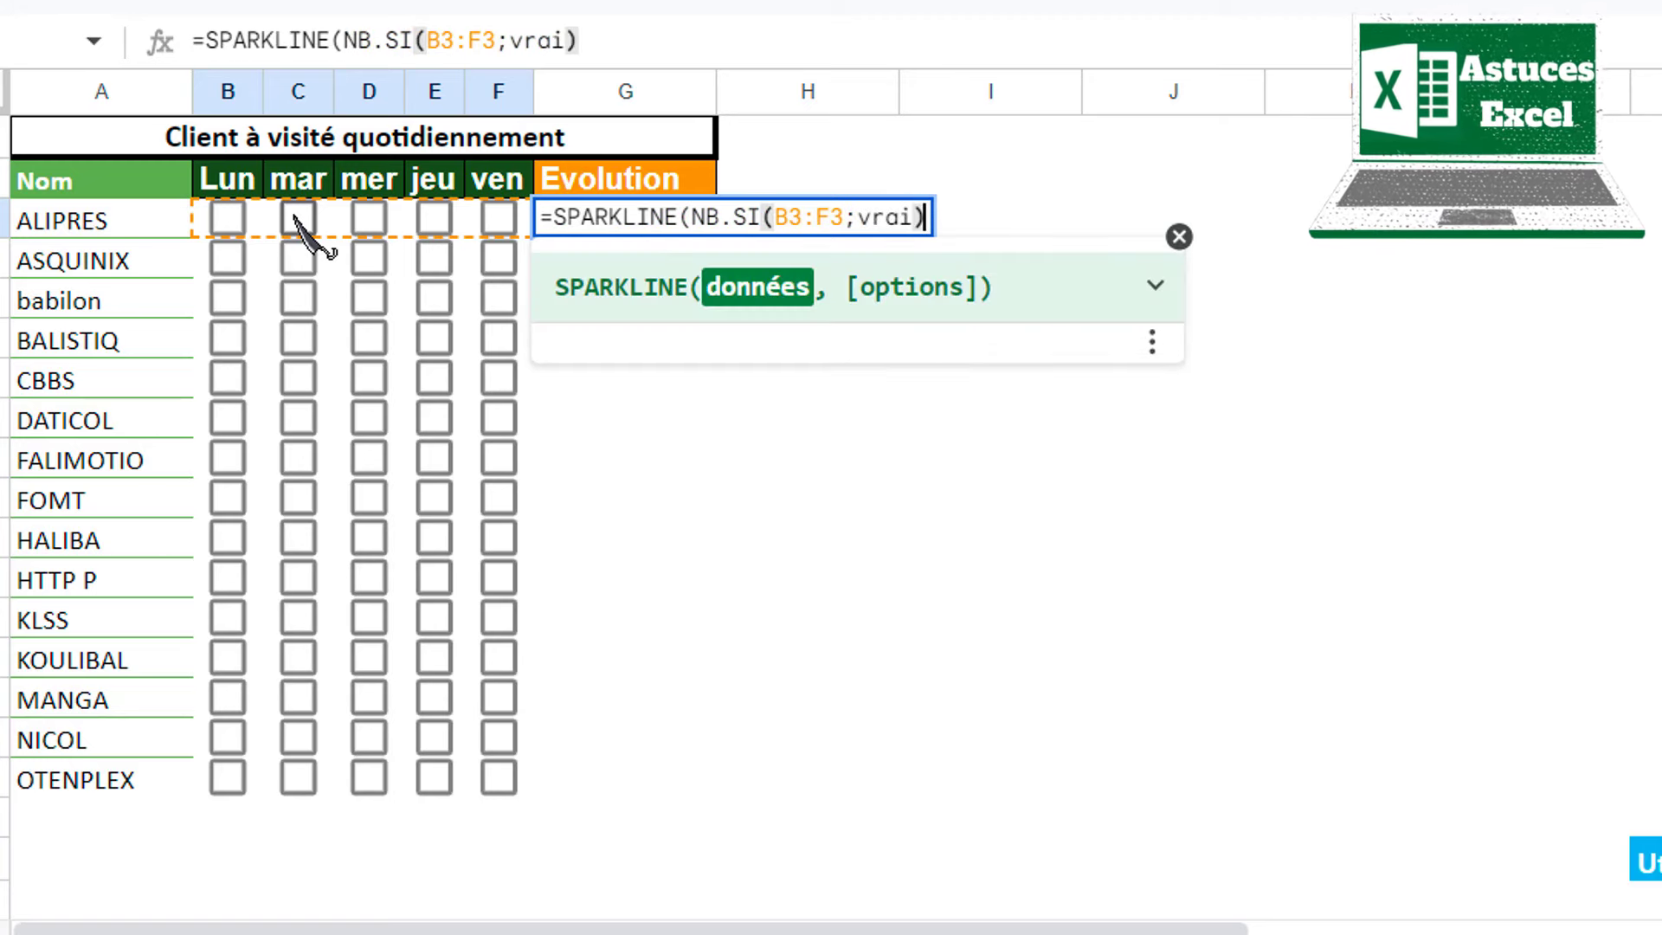
pyautogui.write(';')
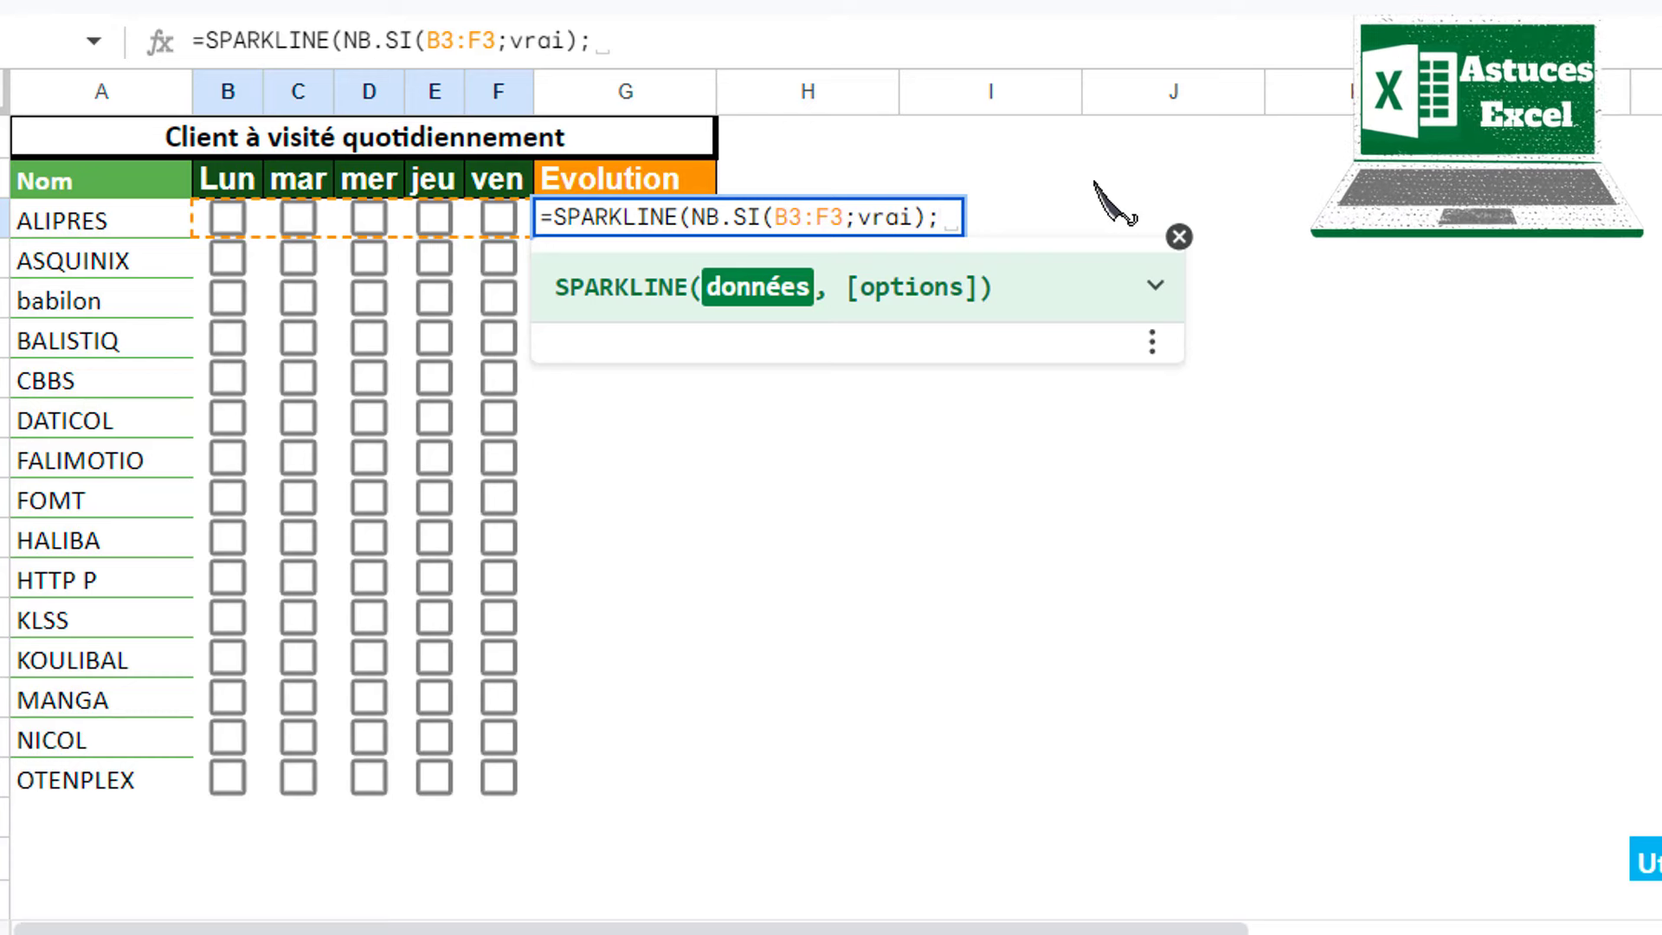
pyautogui.write('{')
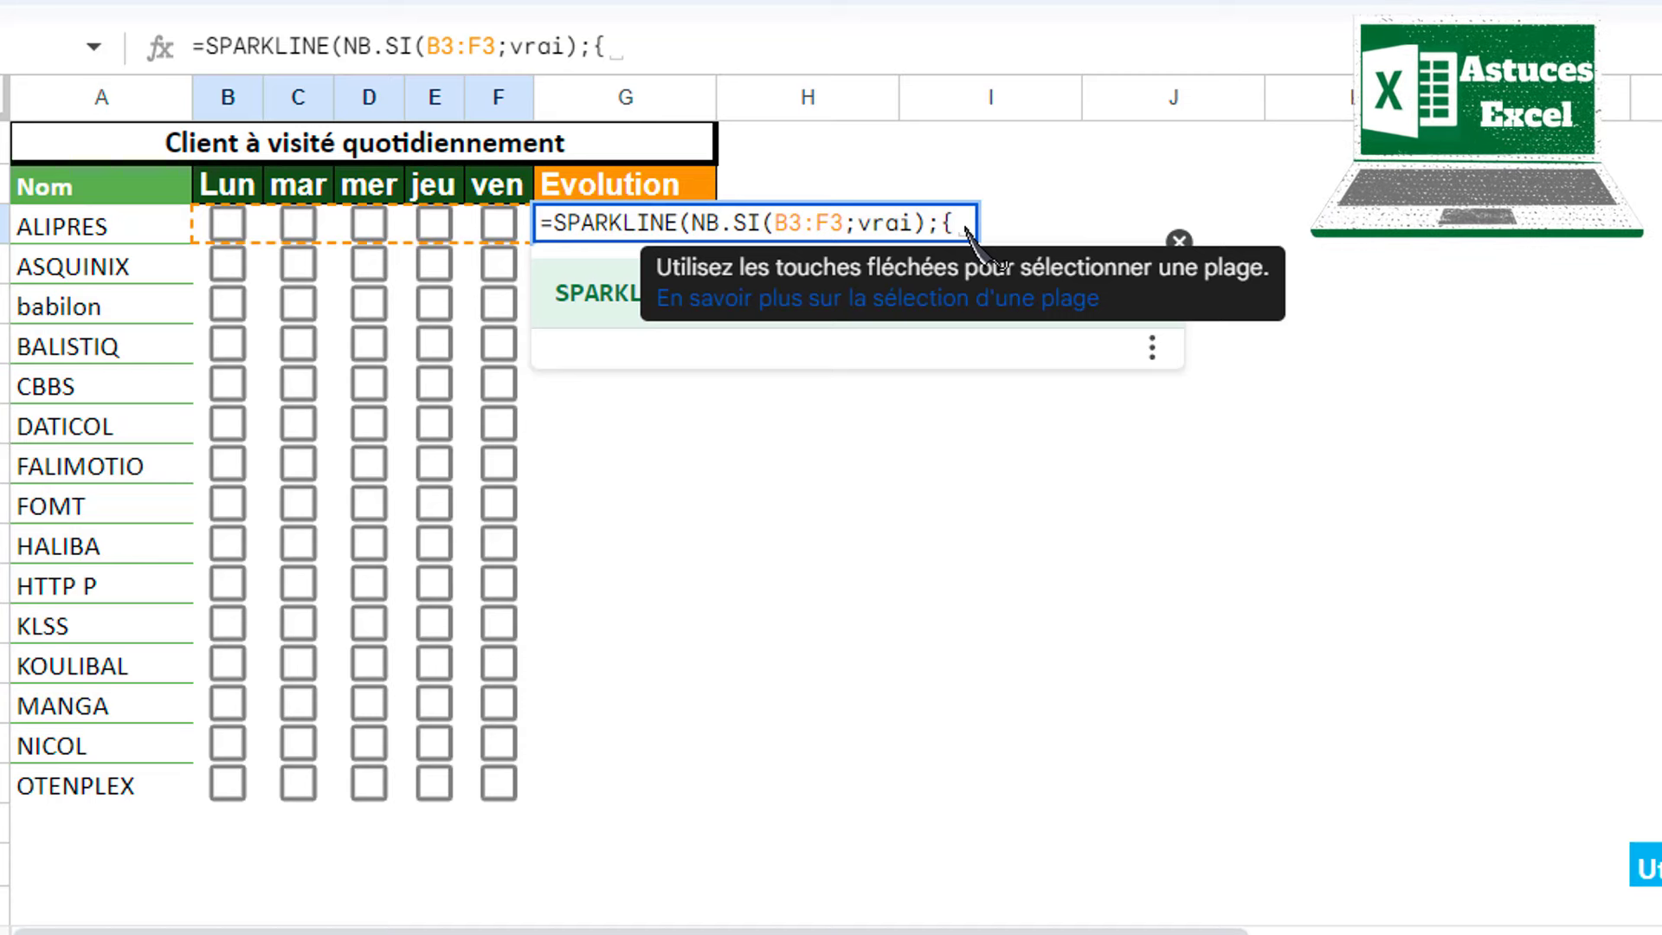
# Step: Add the options "charttype"\"bar";"max"\5 to the ALIPRES sparkline formula
pyautogui.write('"c')
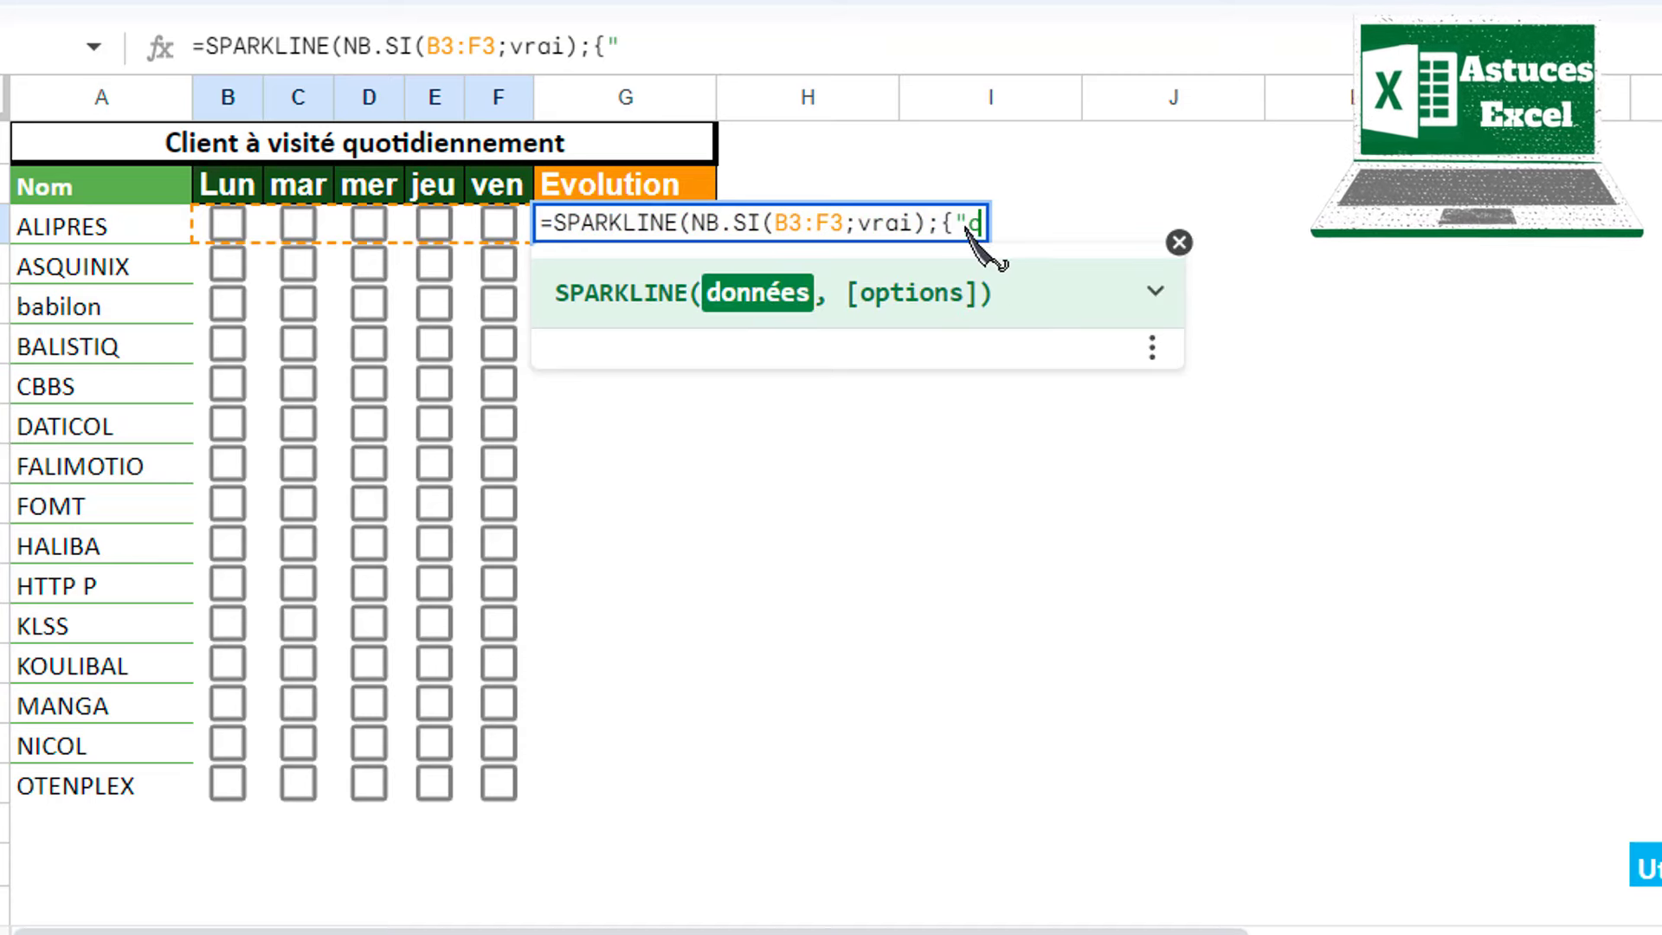
pyautogui.write('hart')
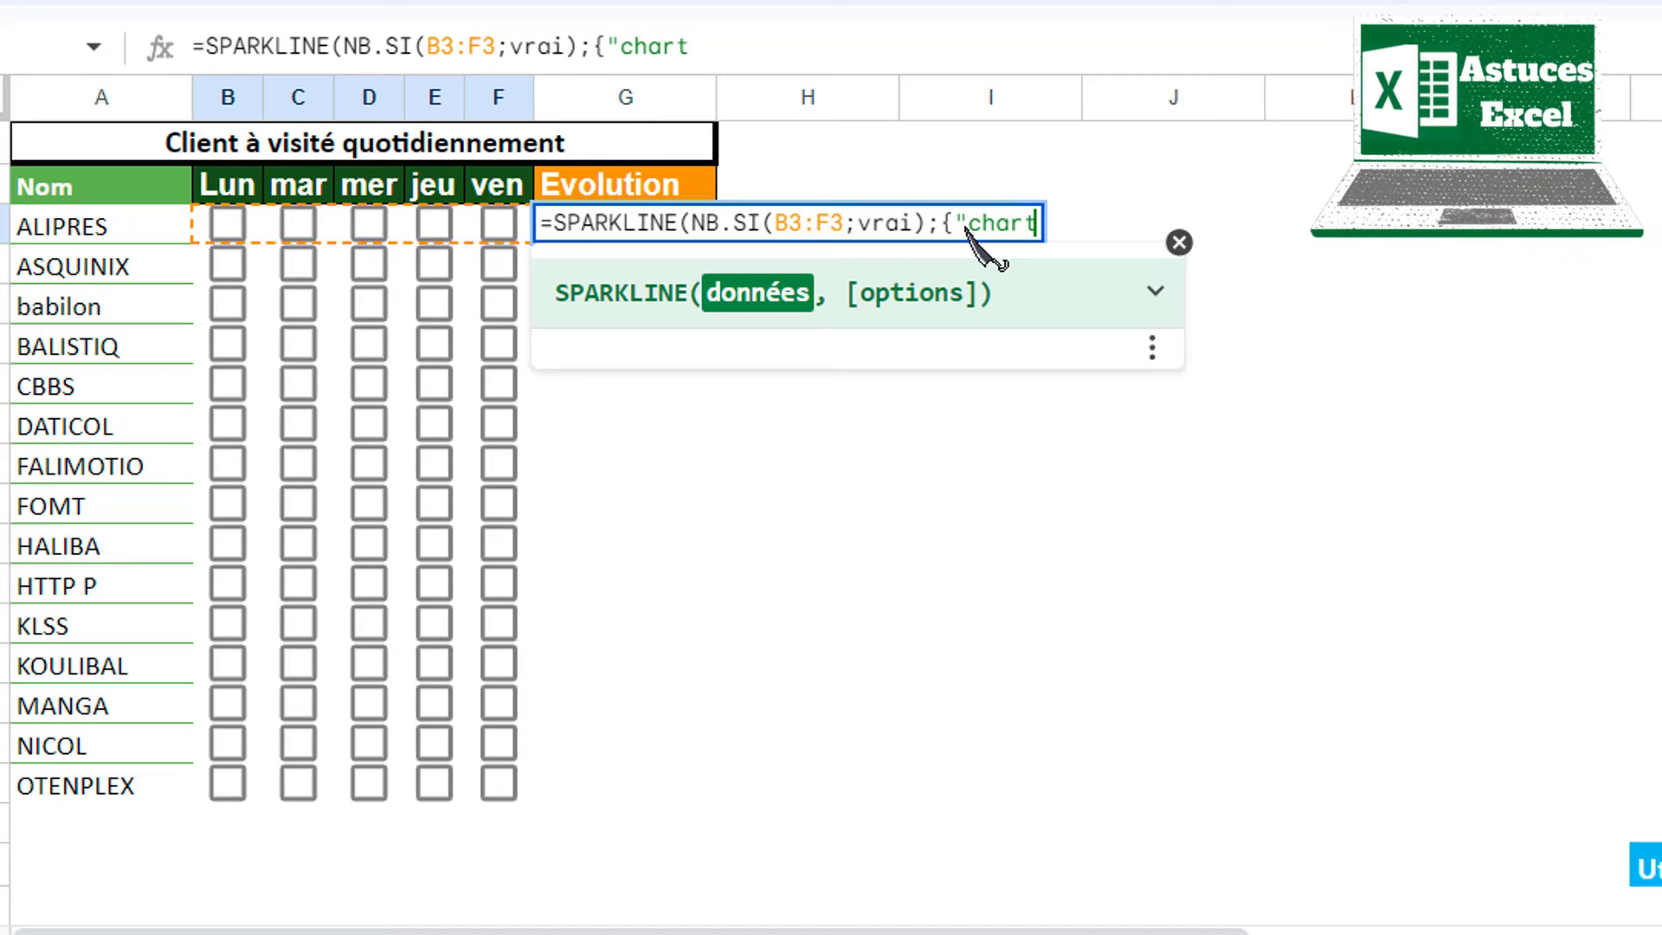
pyautogui.write('type')
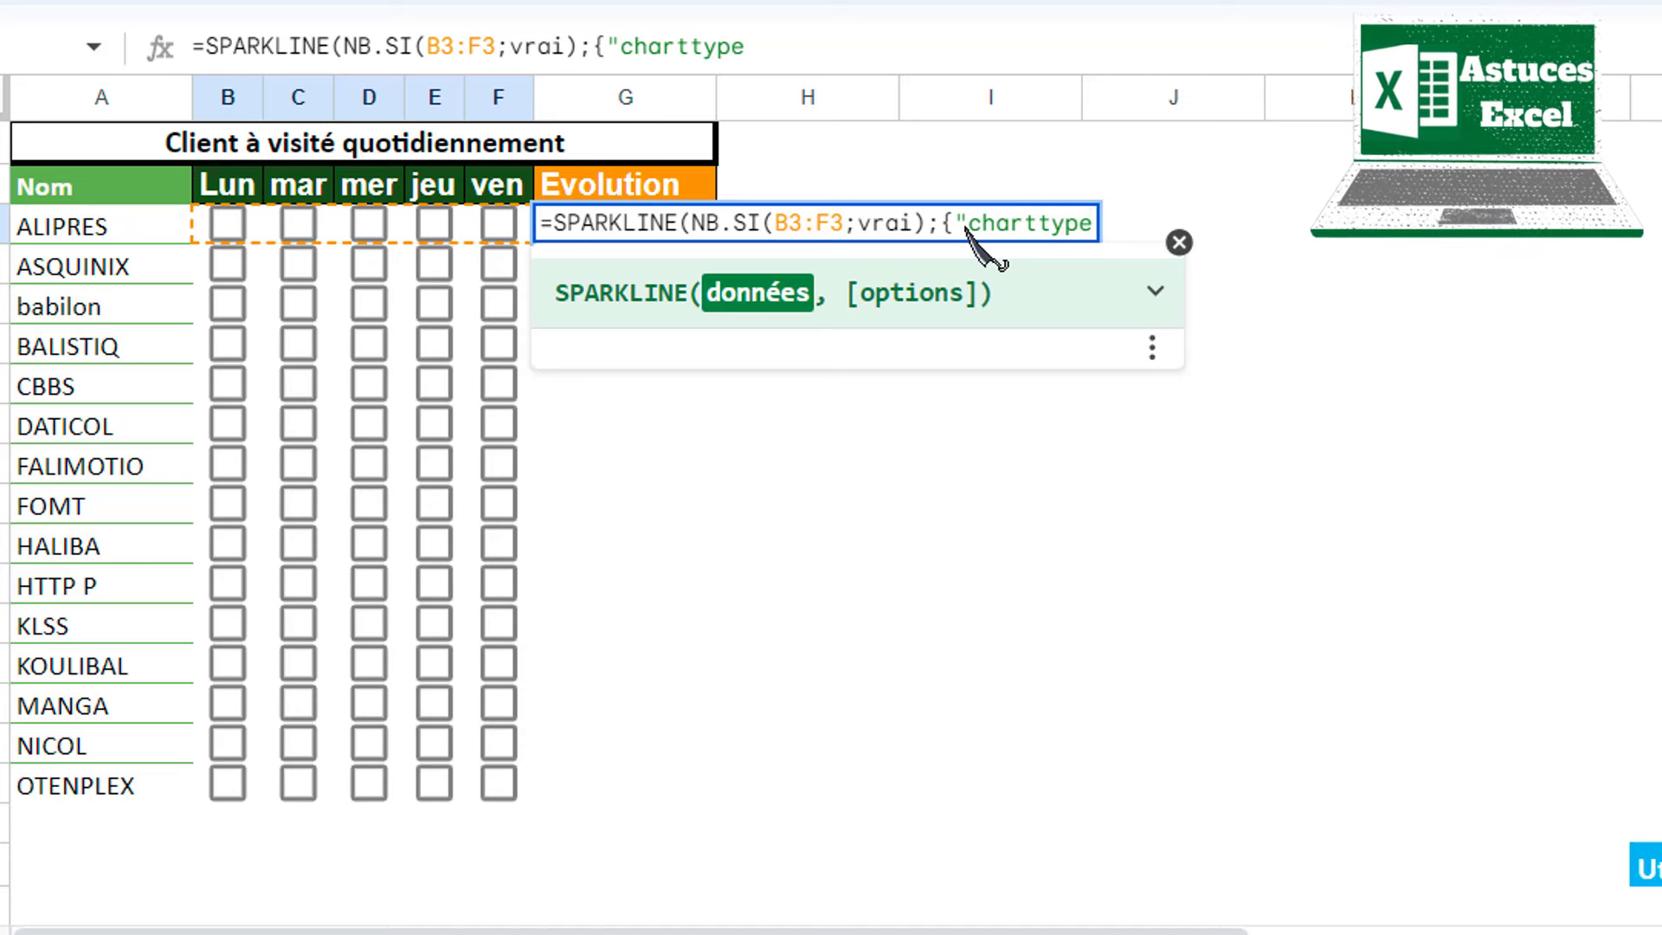
pyautogui.write('"')
pyautogui.write('\\"')
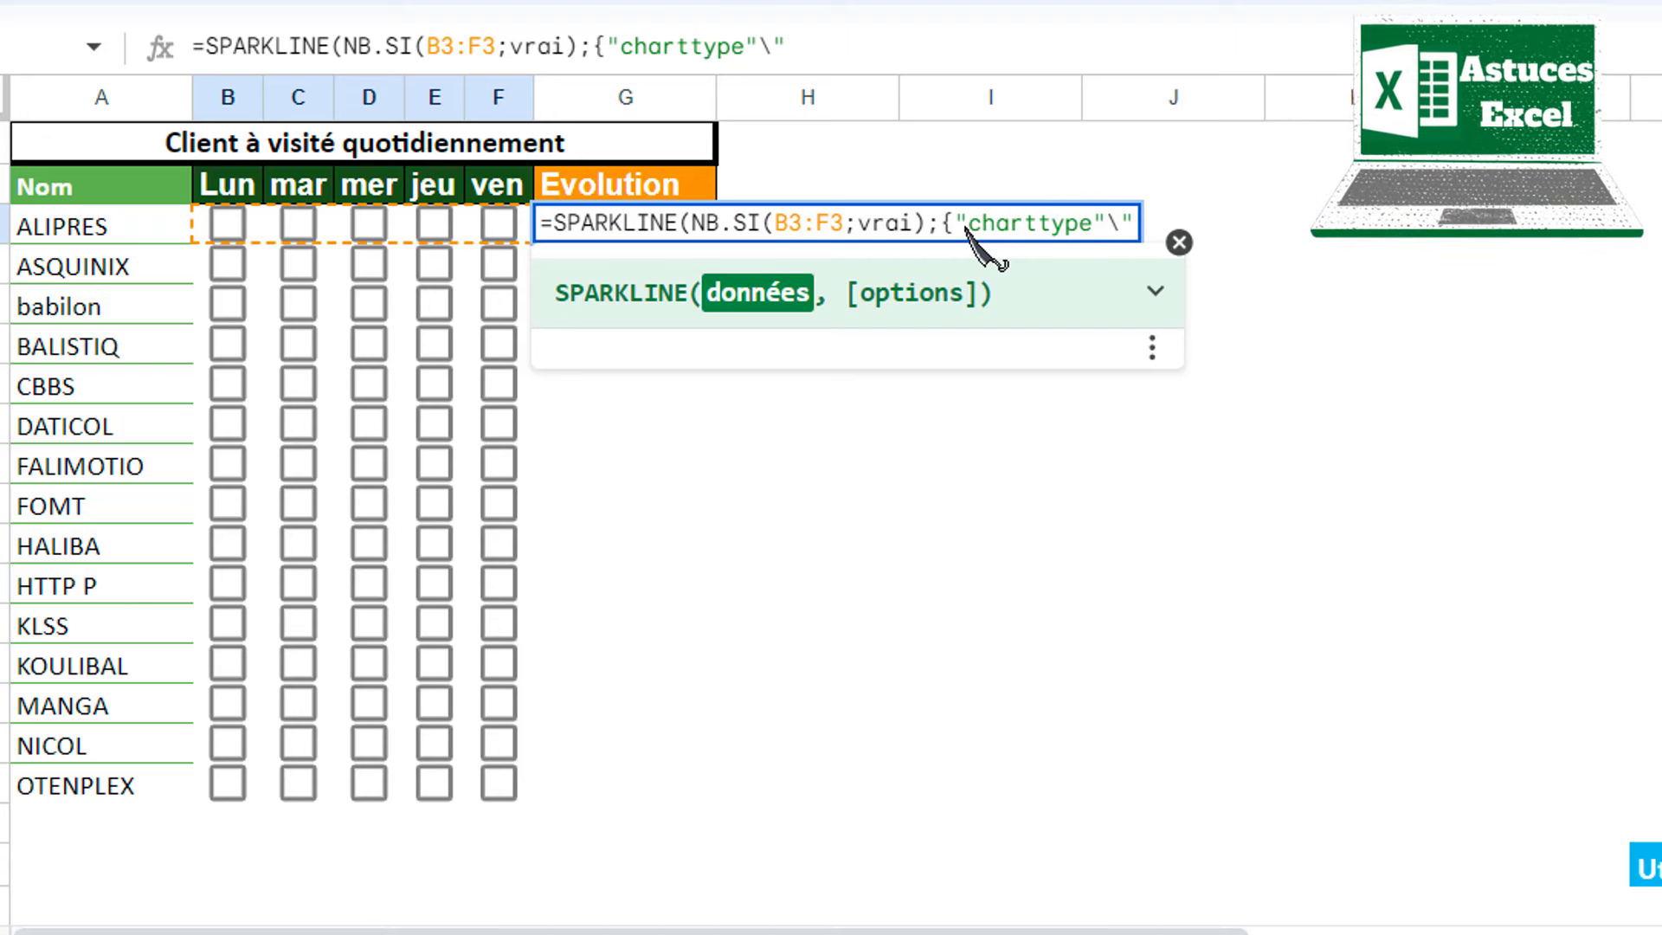
pyautogui.write('bar')
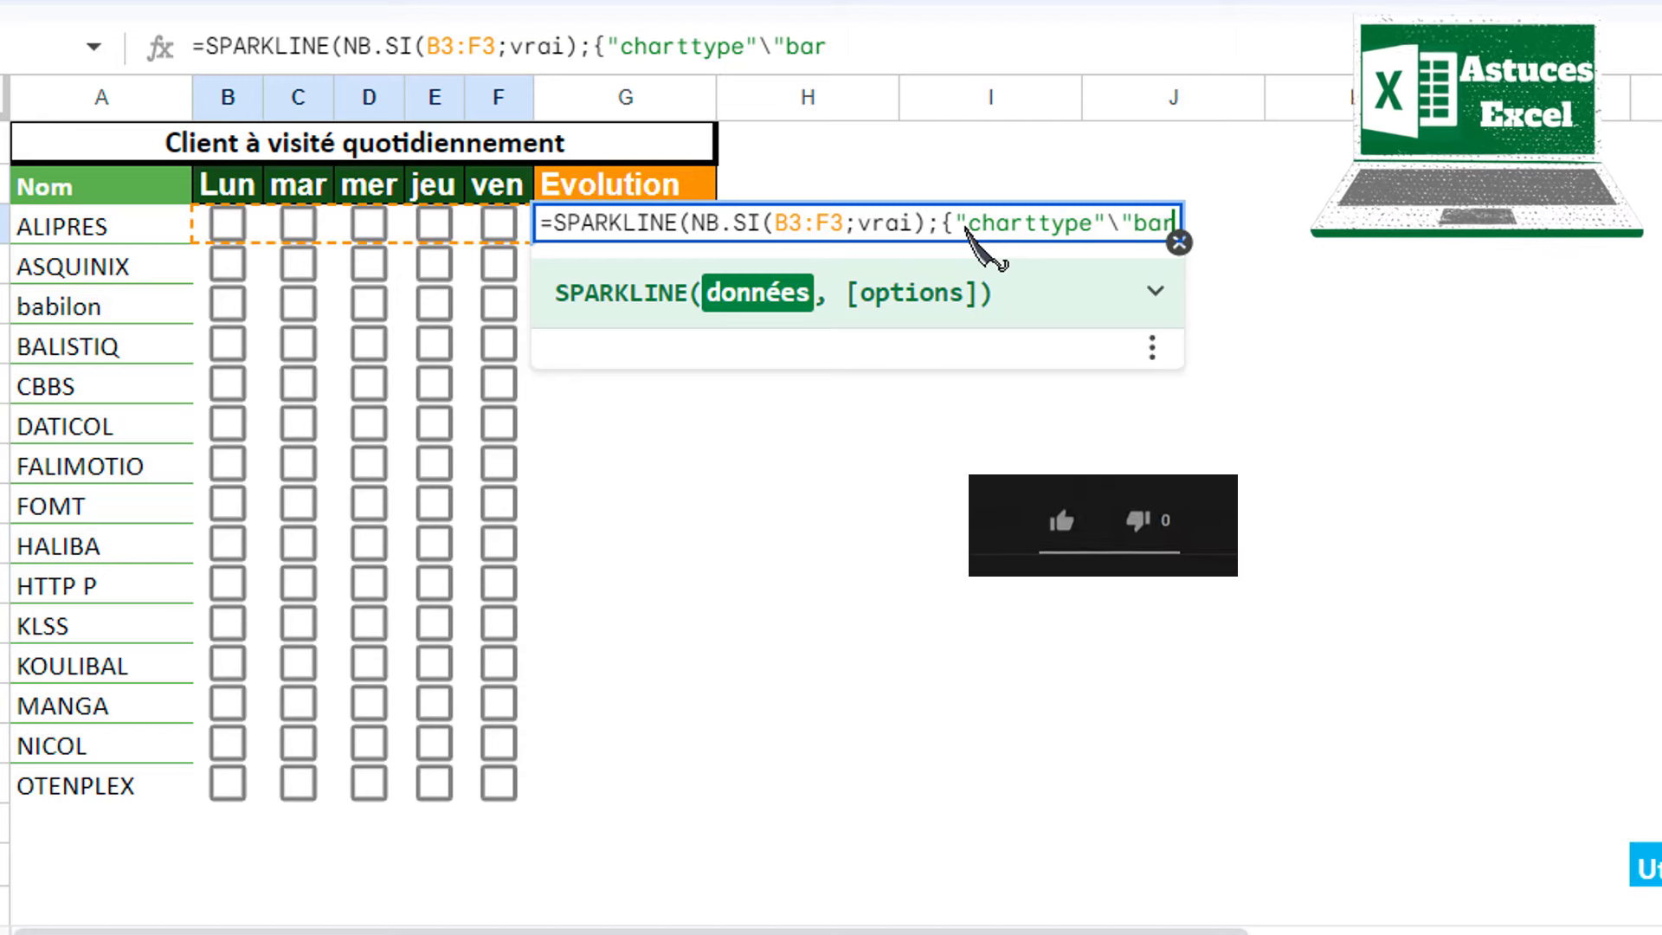
pyautogui.write('"')
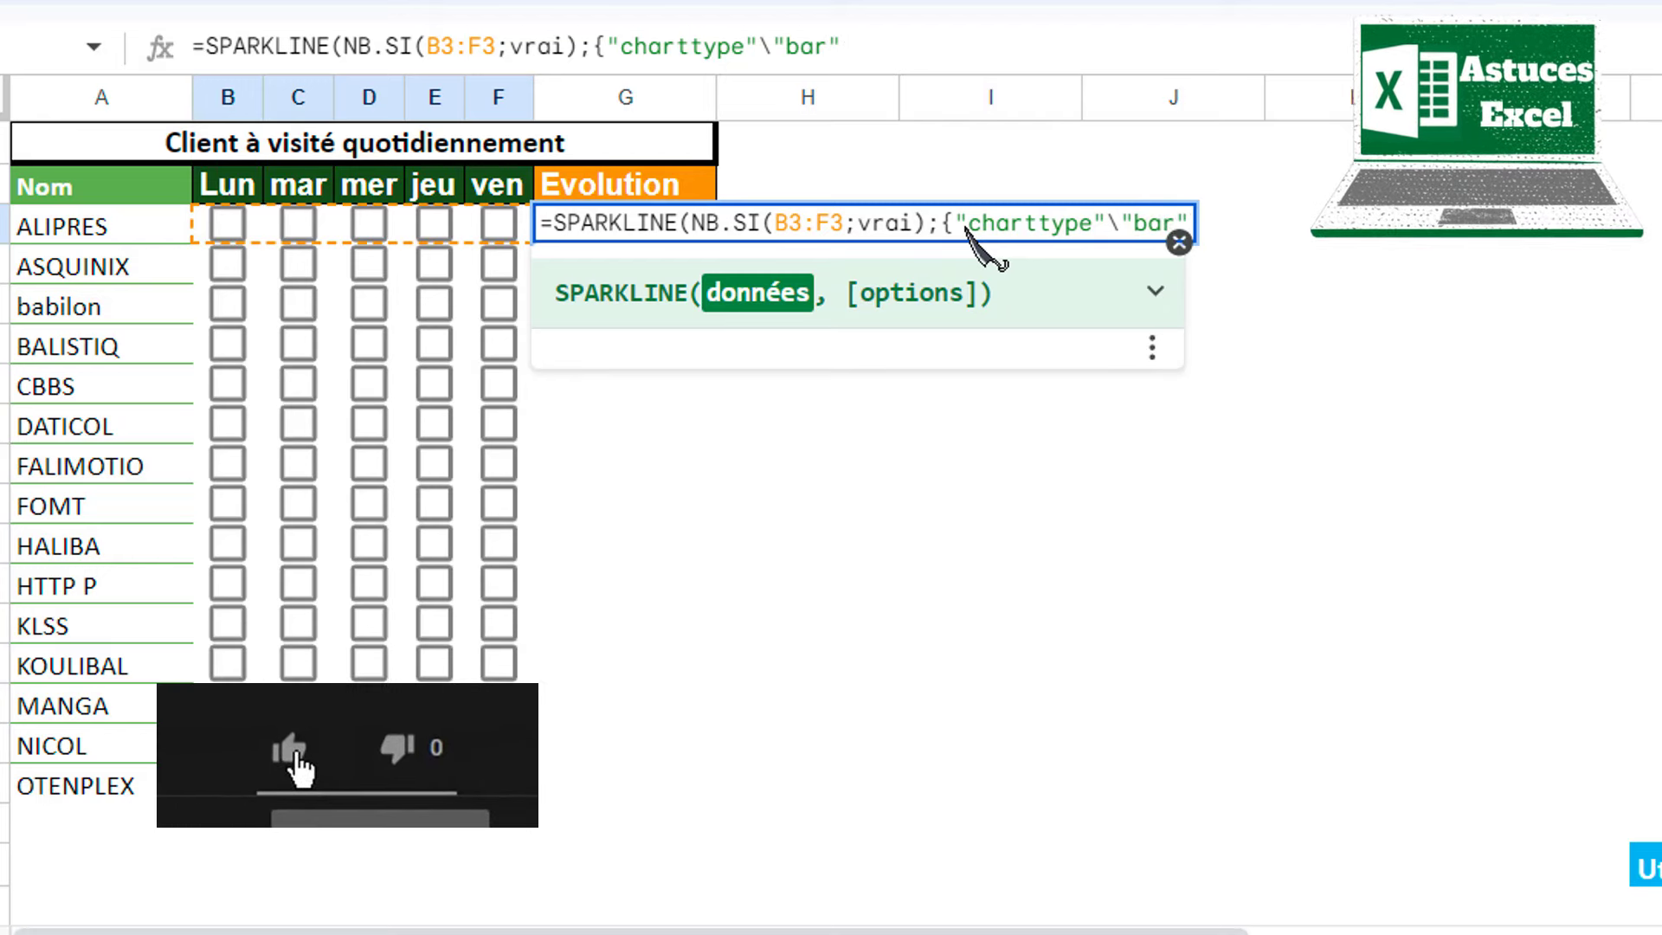
pyautogui.write(';')
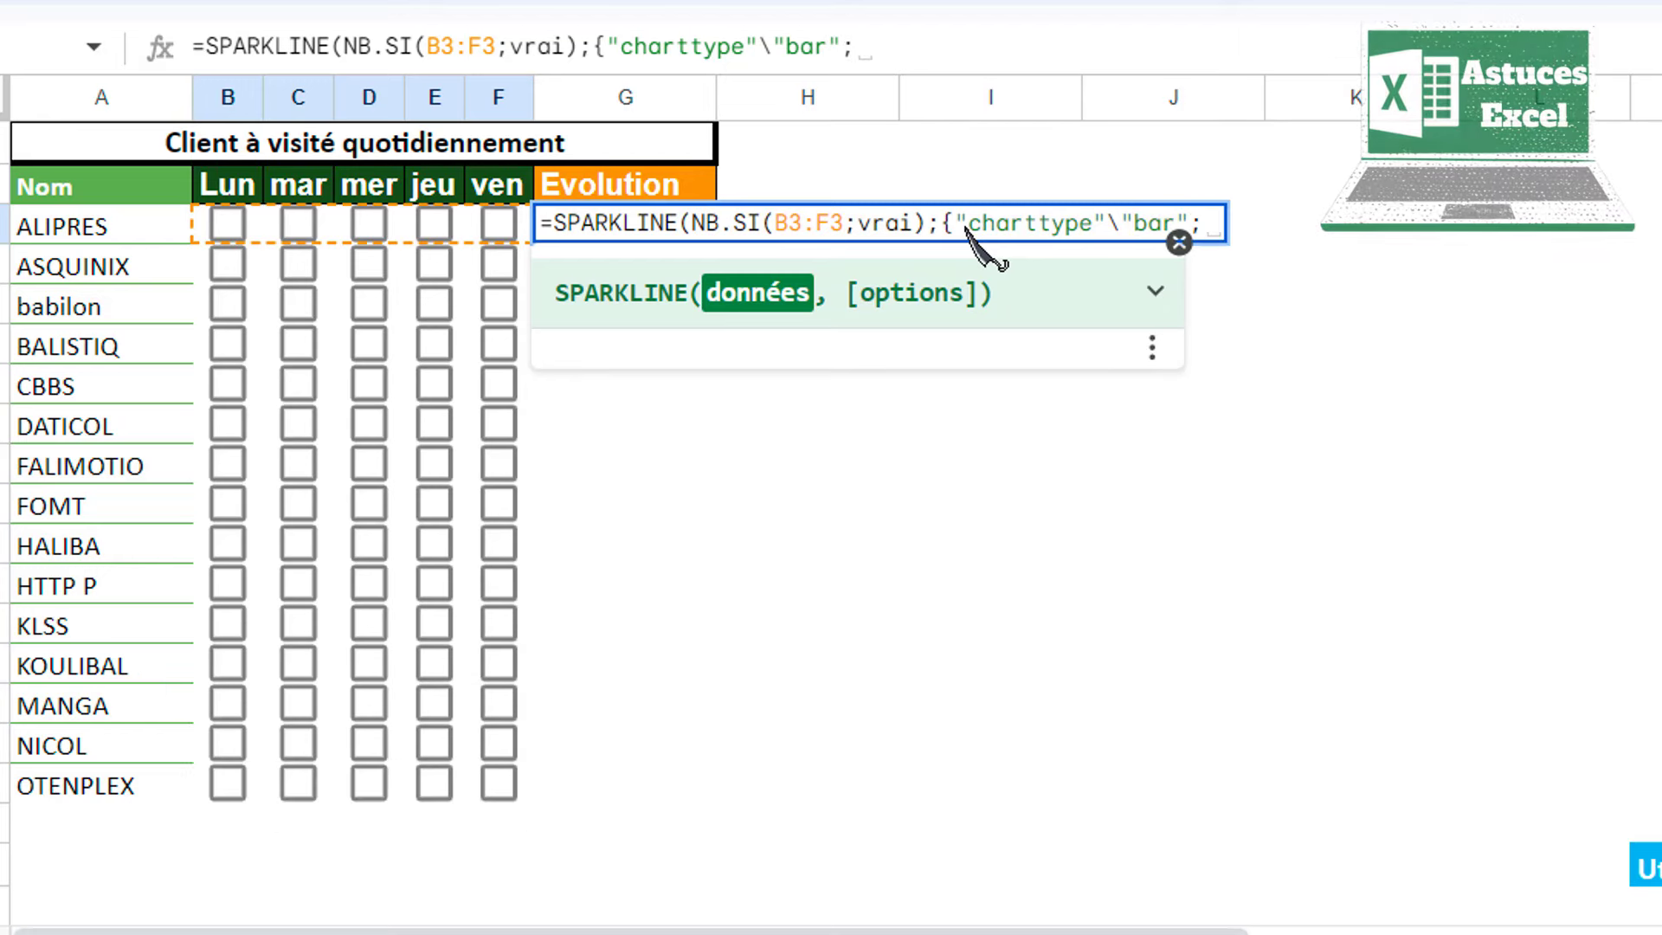
pyautogui.write('"max')
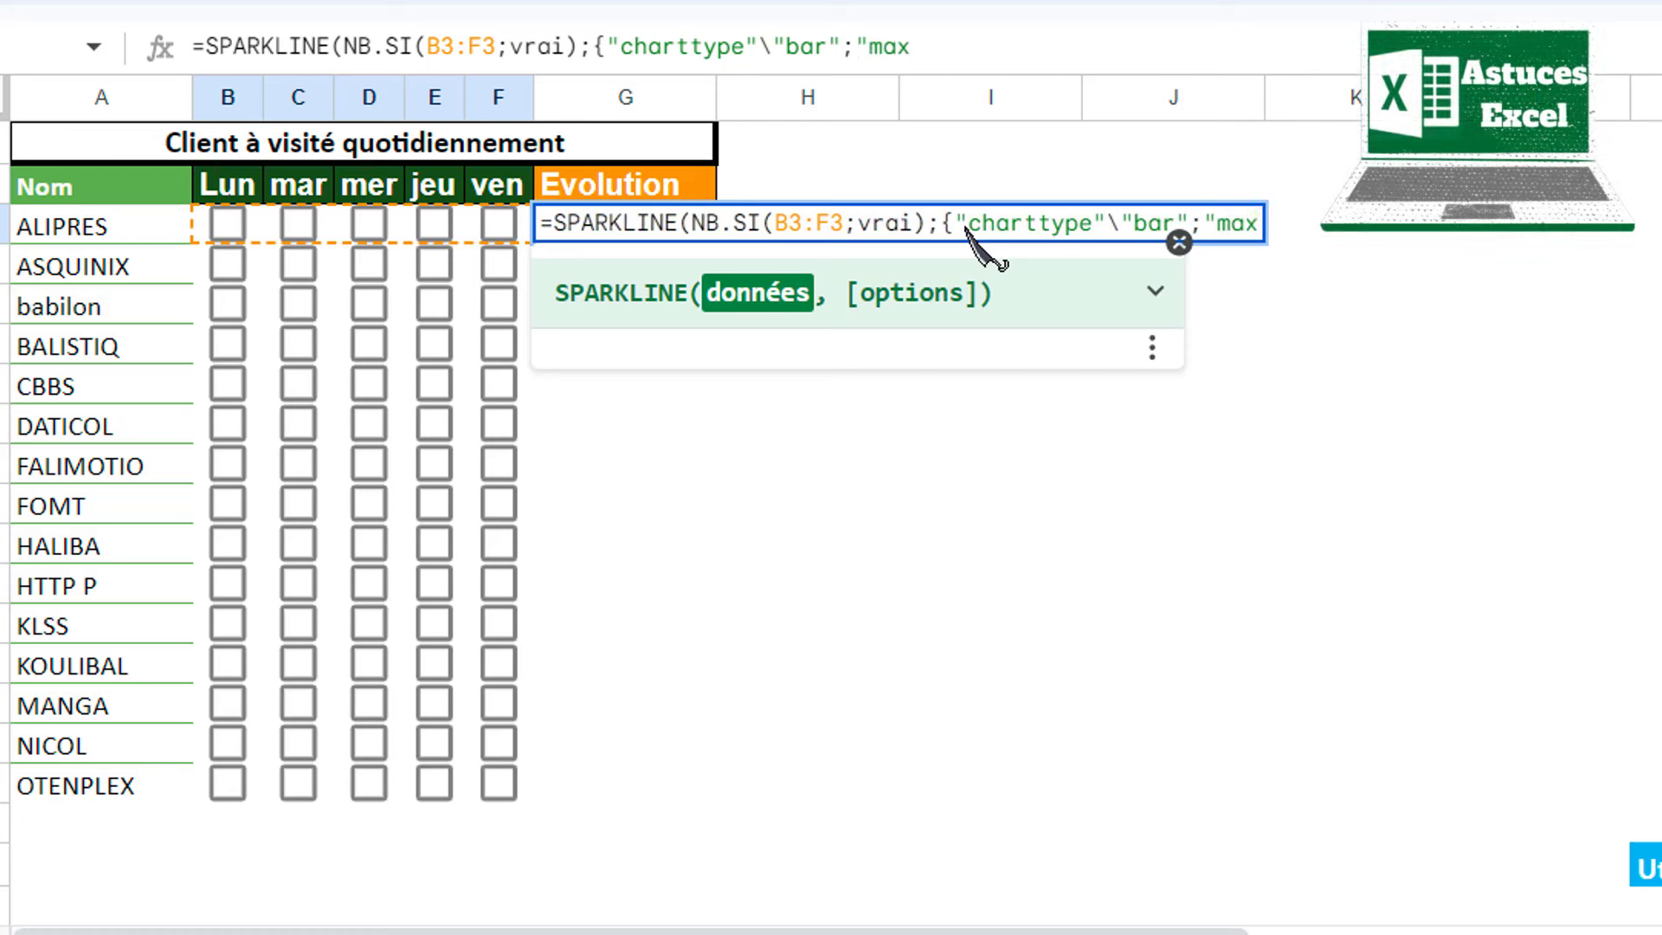
pyautogui.write('"')
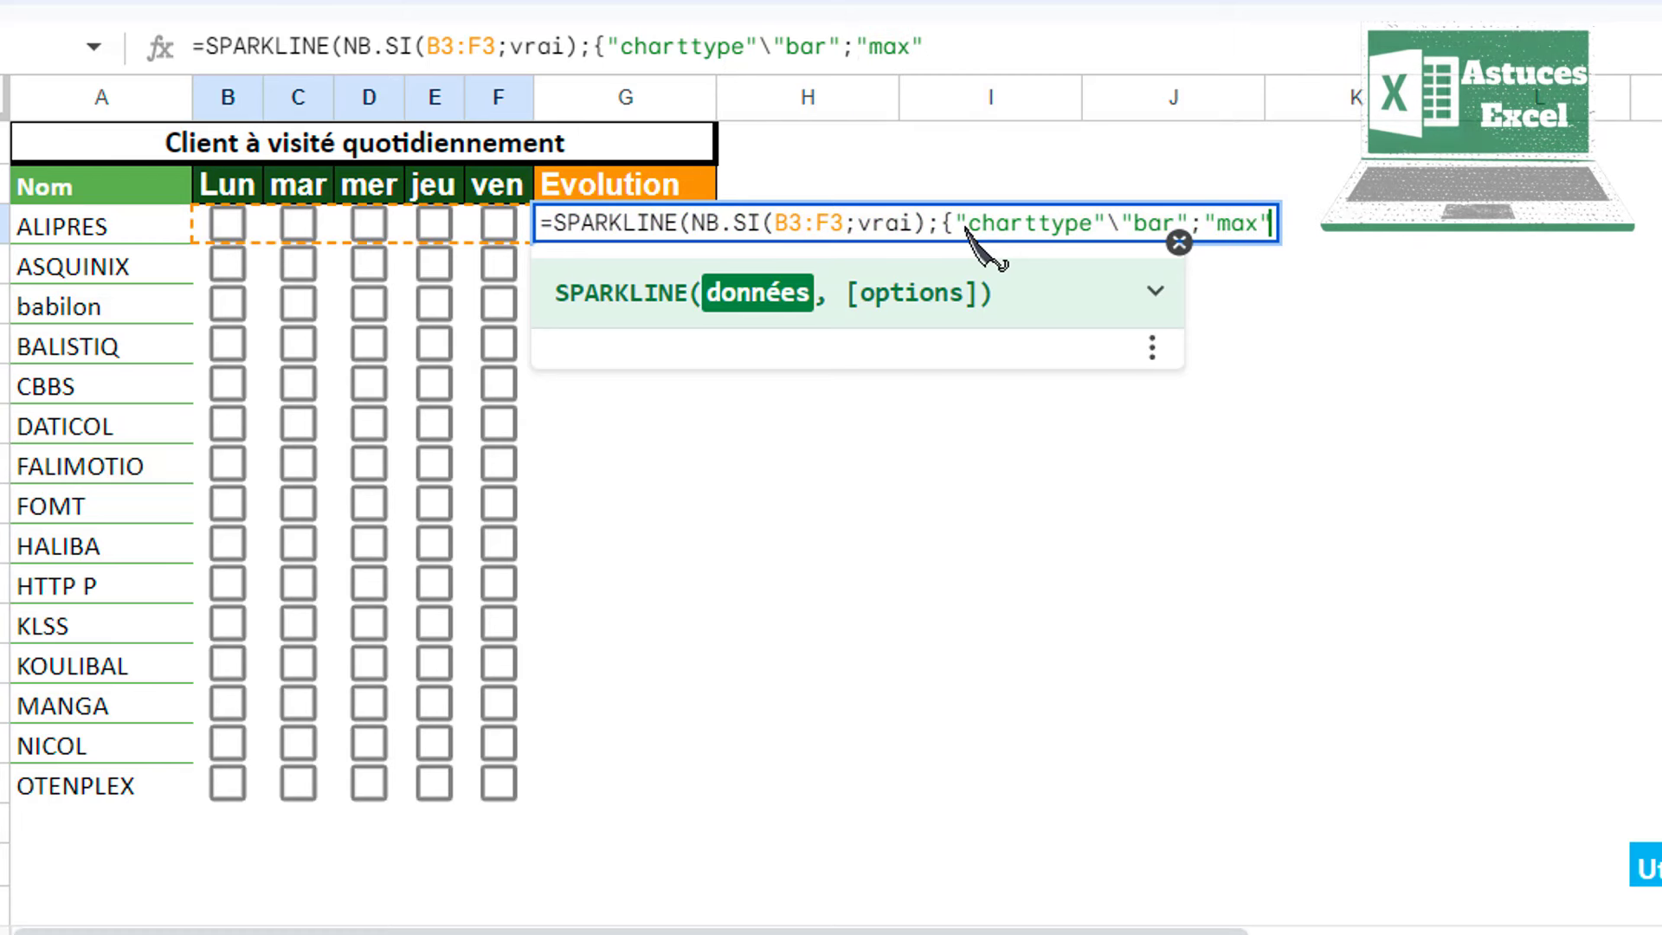
pyautogui.write('\\')
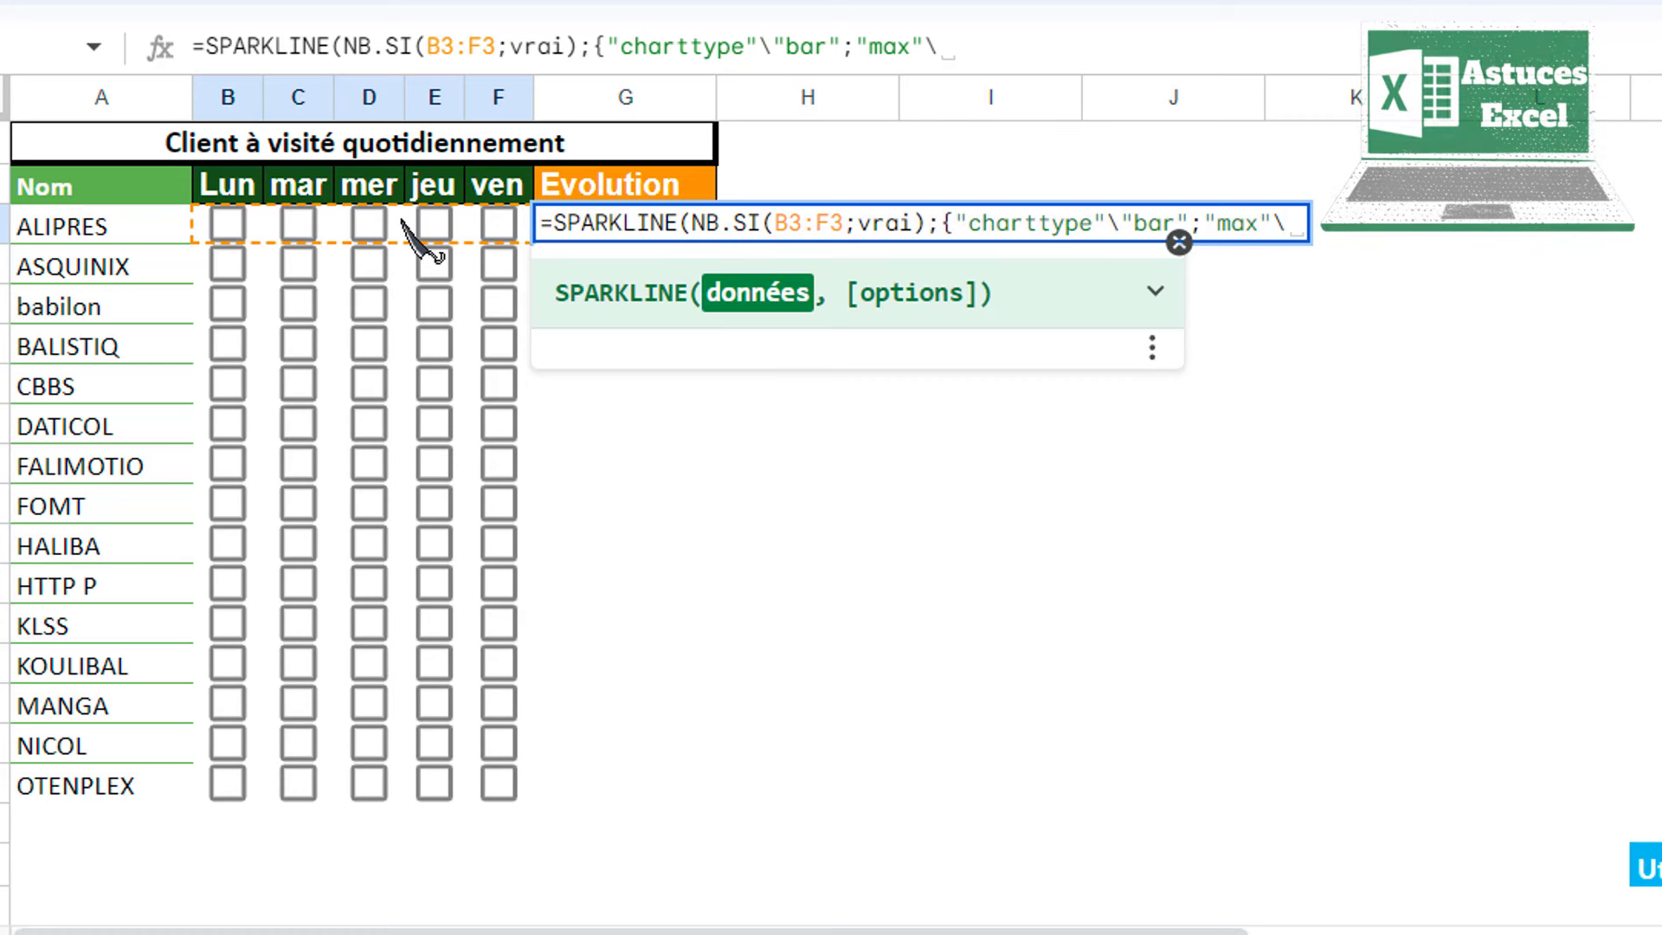
pyautogui.write('5')
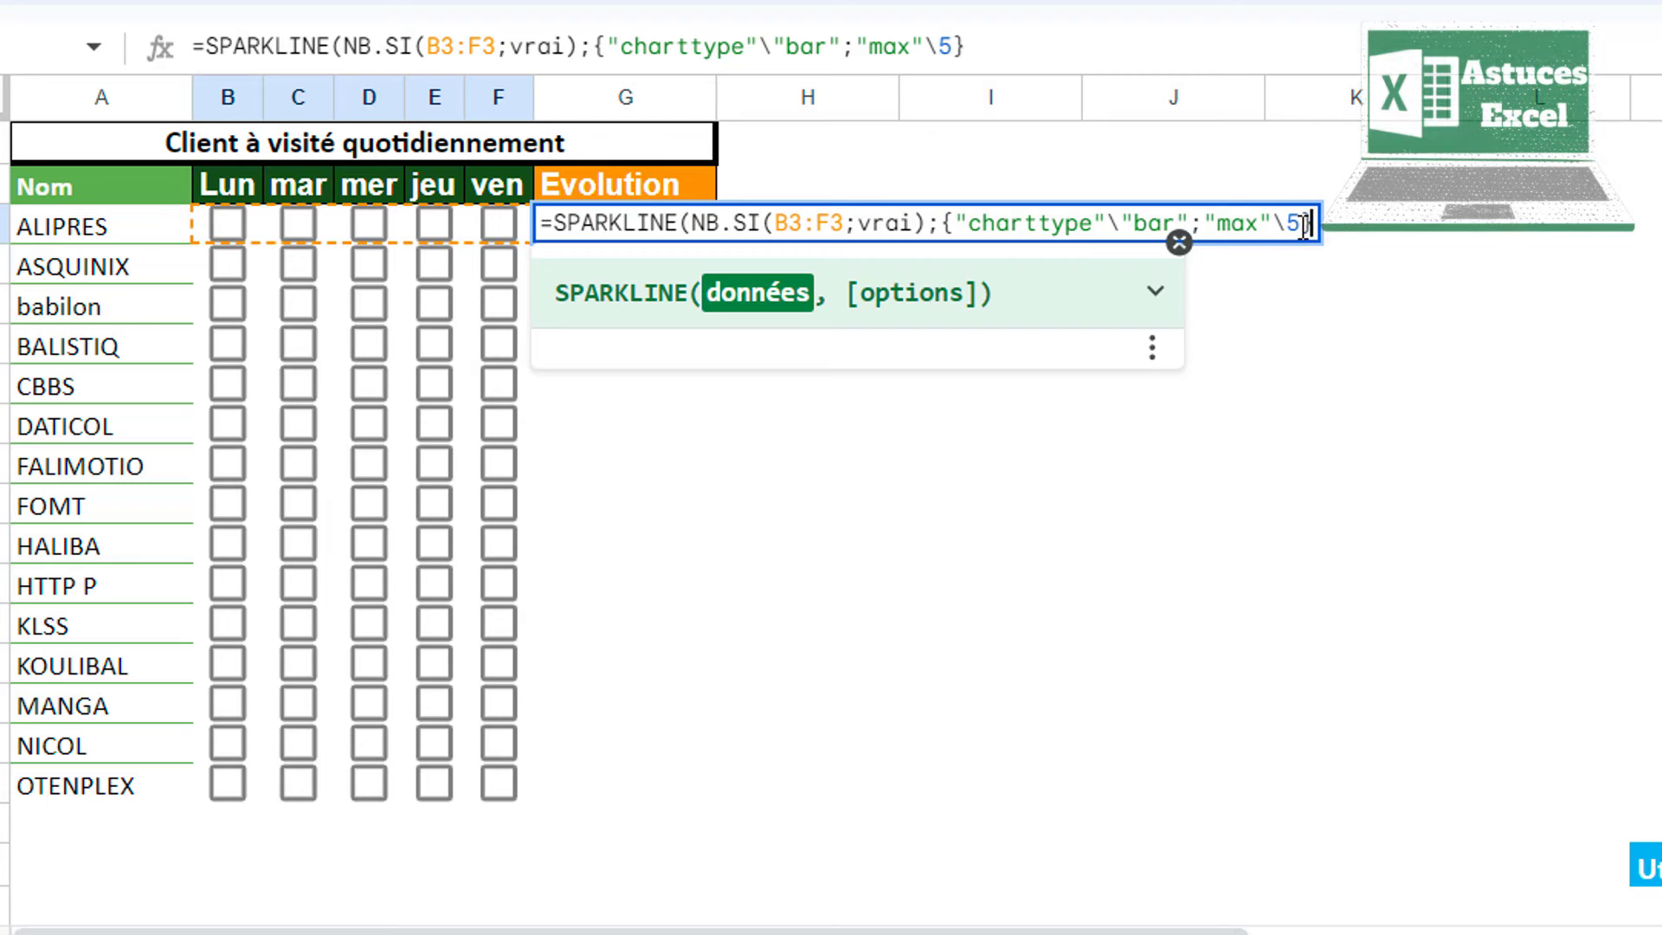
pyautogui.moveTo(1172, 97)
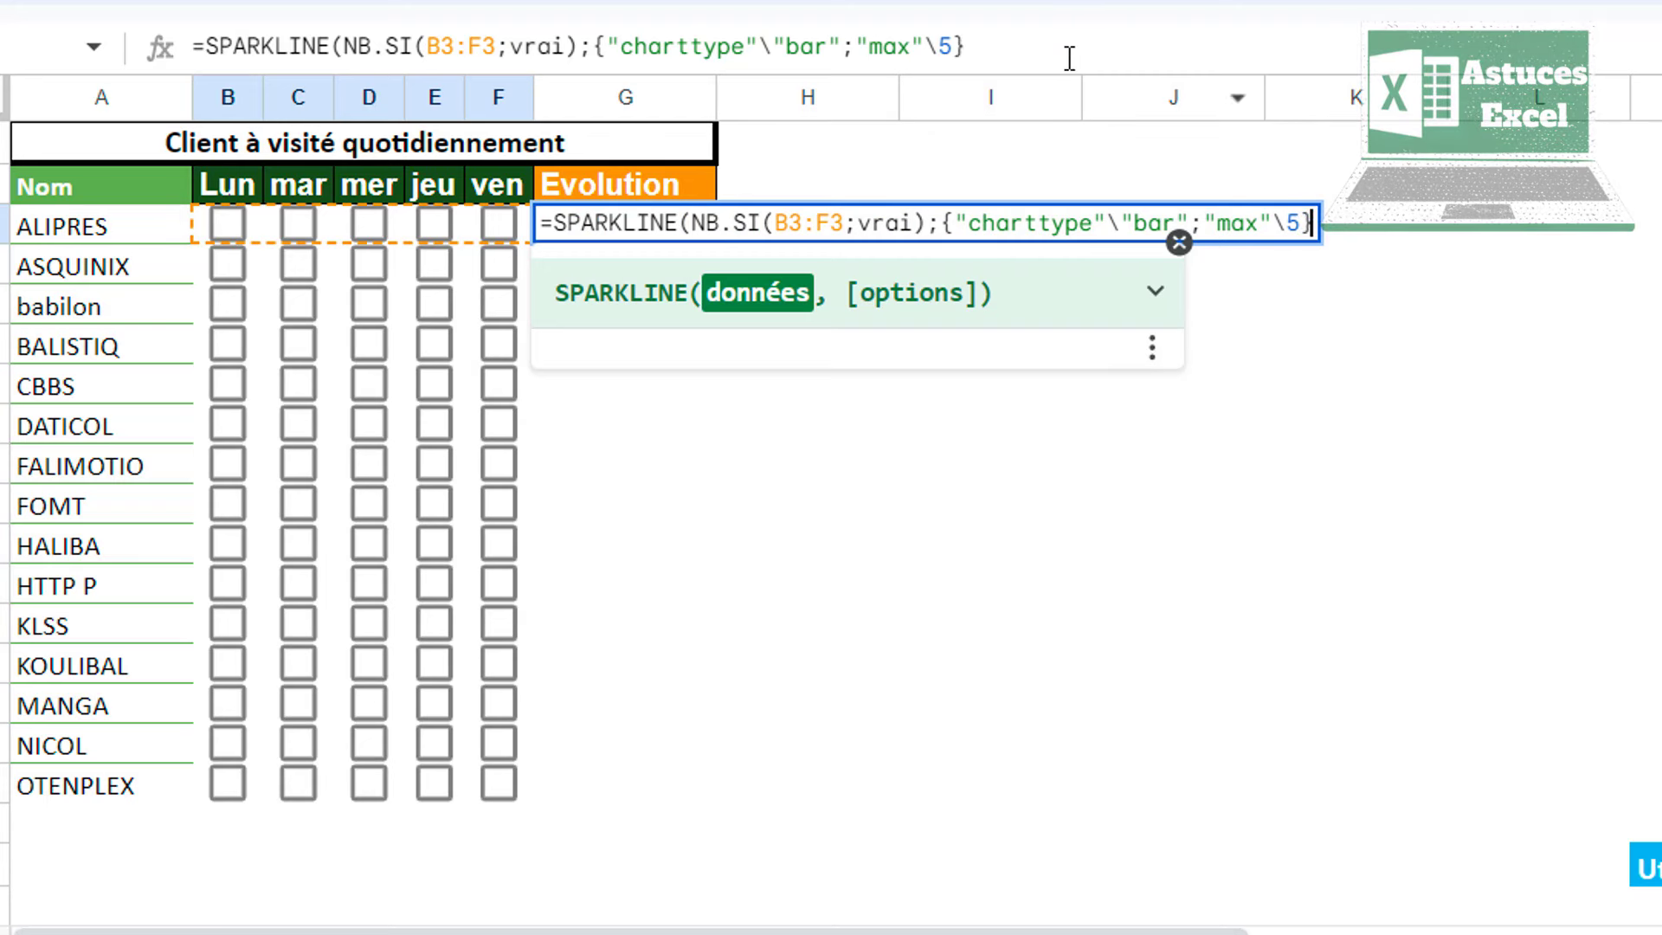
# Step: Close the formula, swap the semicolon before { for a comma, and enter it
pyautogui.write(')')
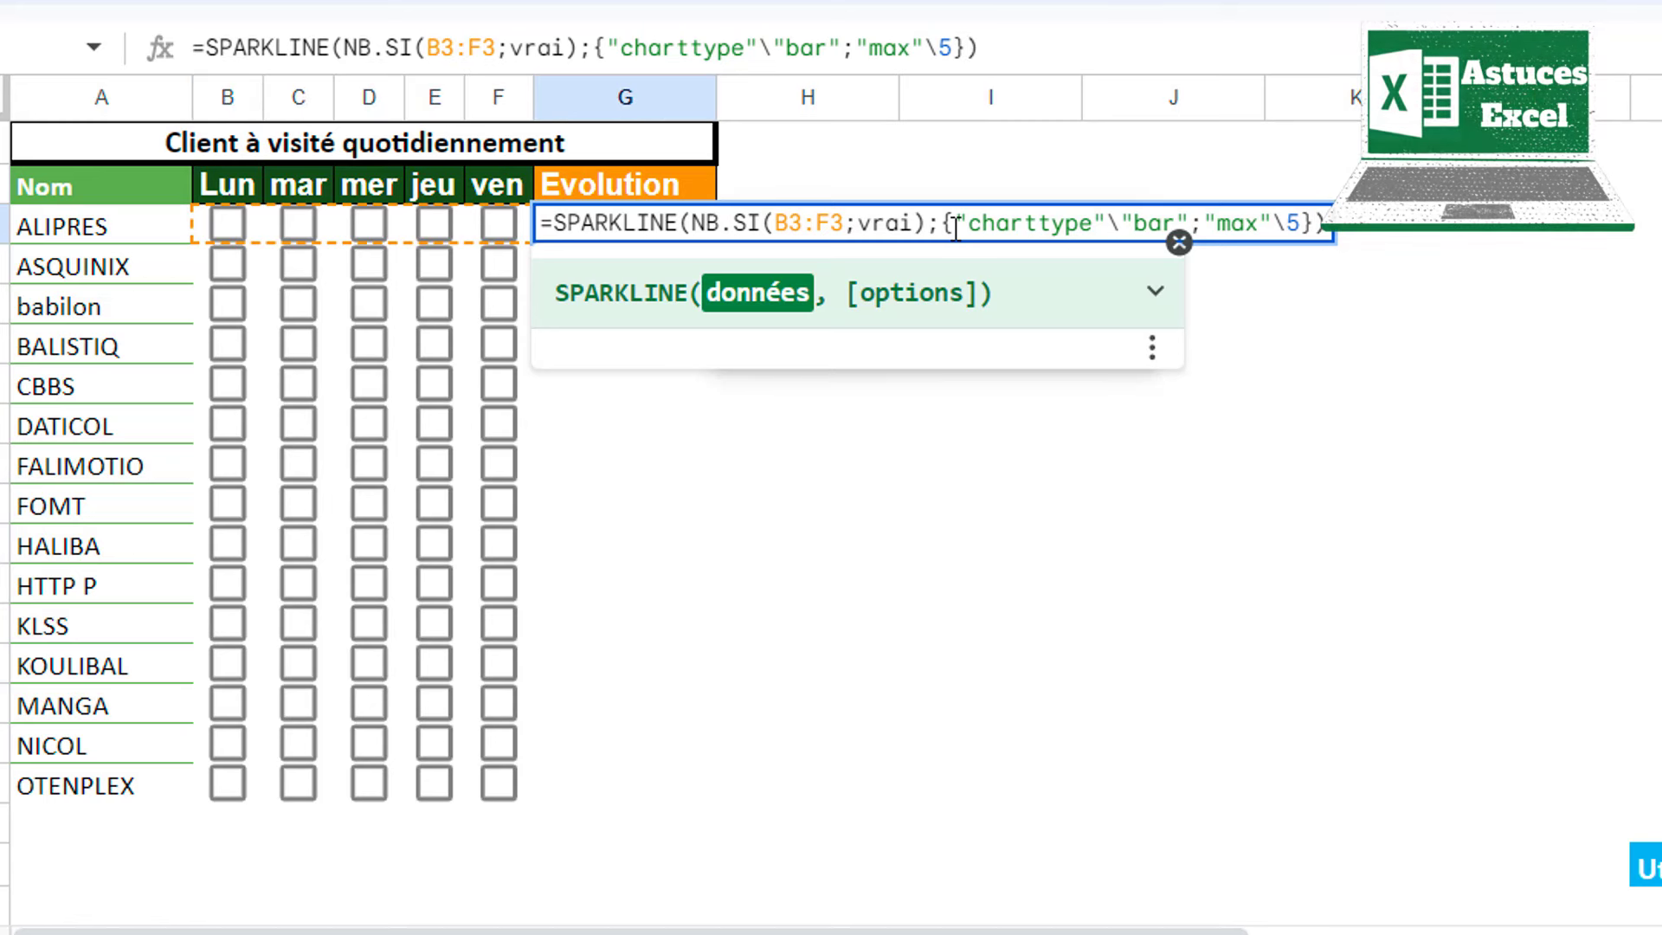
pyautogui.press('BackSpace')
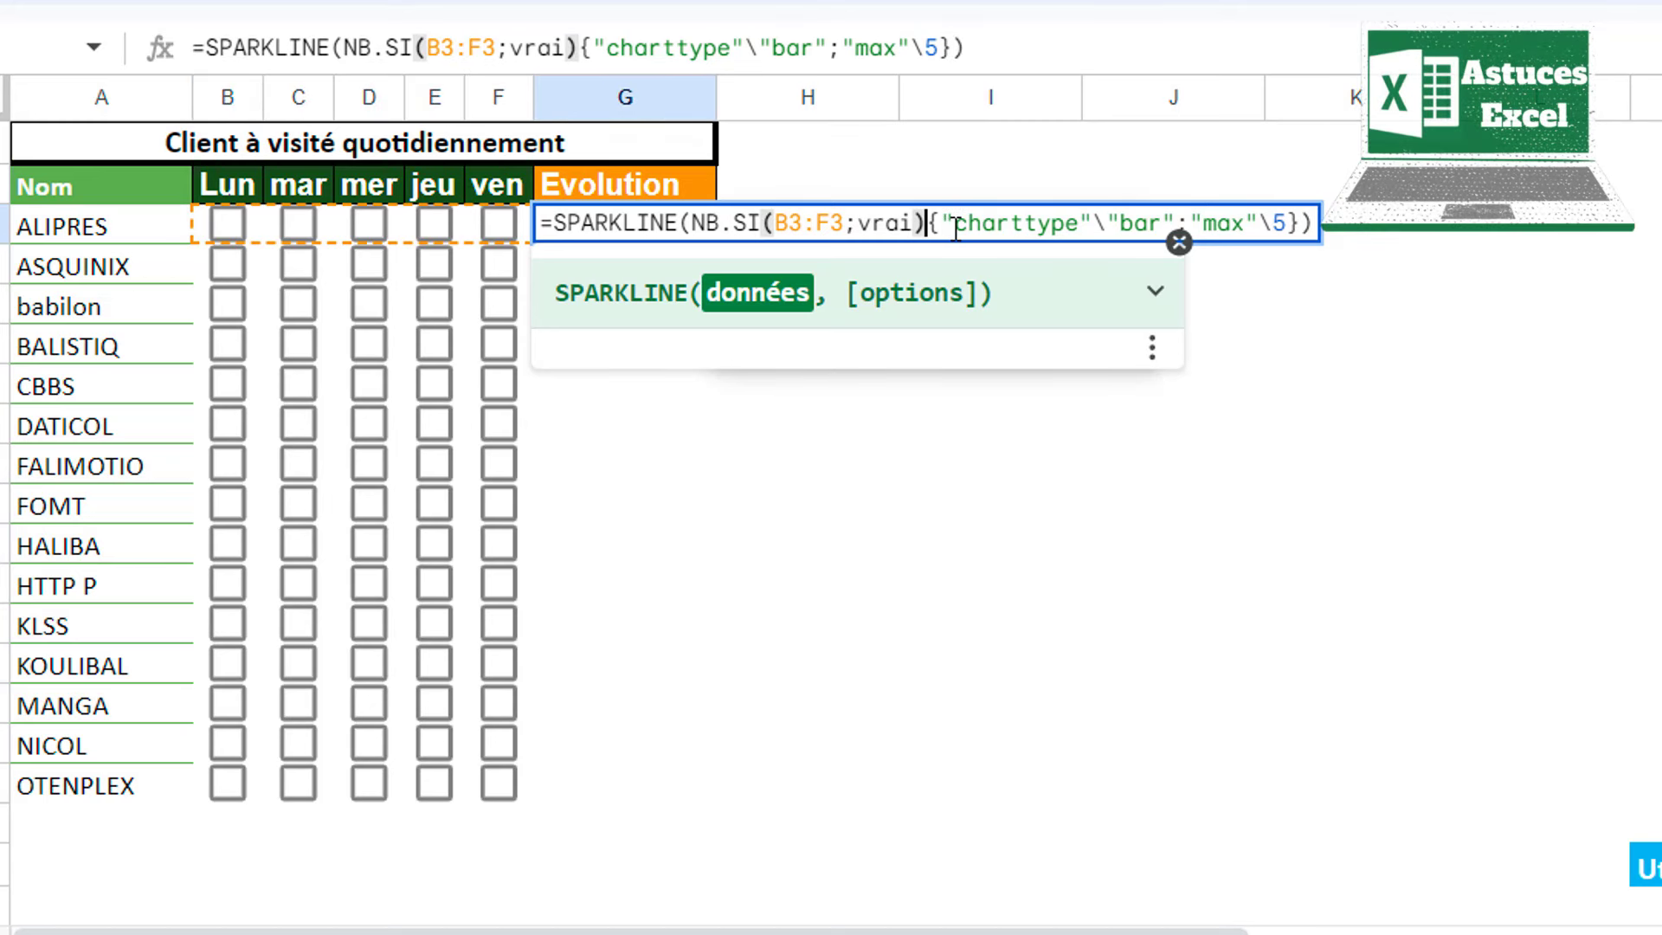
pyautogui.write(',VRAI')
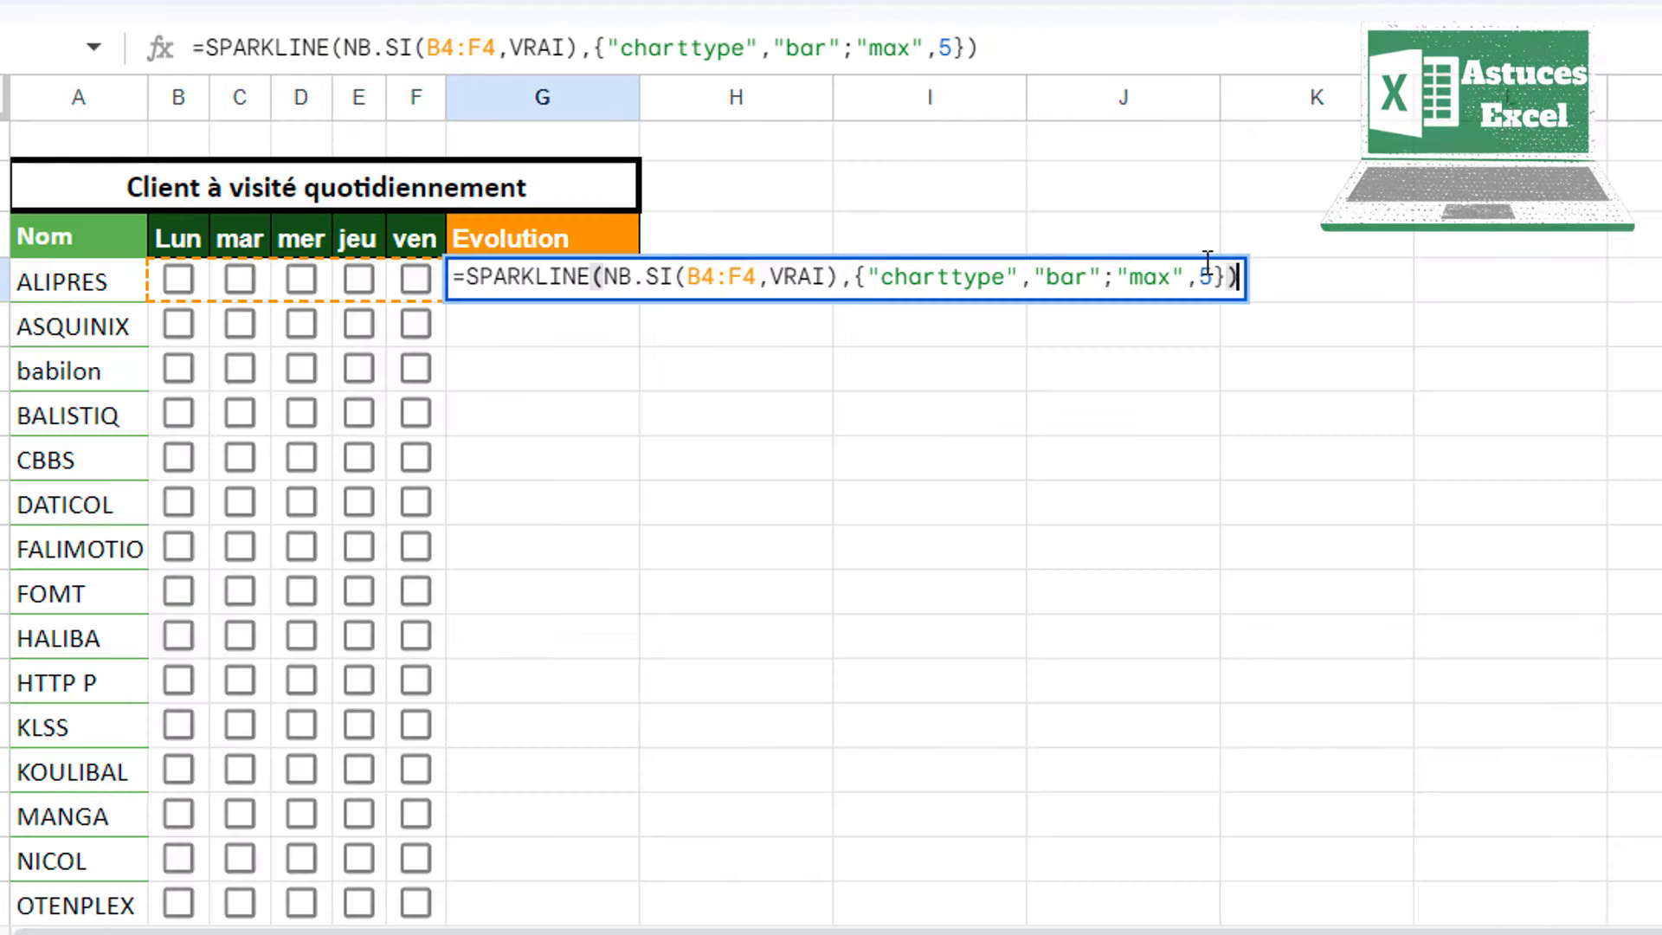
pyautogui.hotkey('ctrl', 'Return')
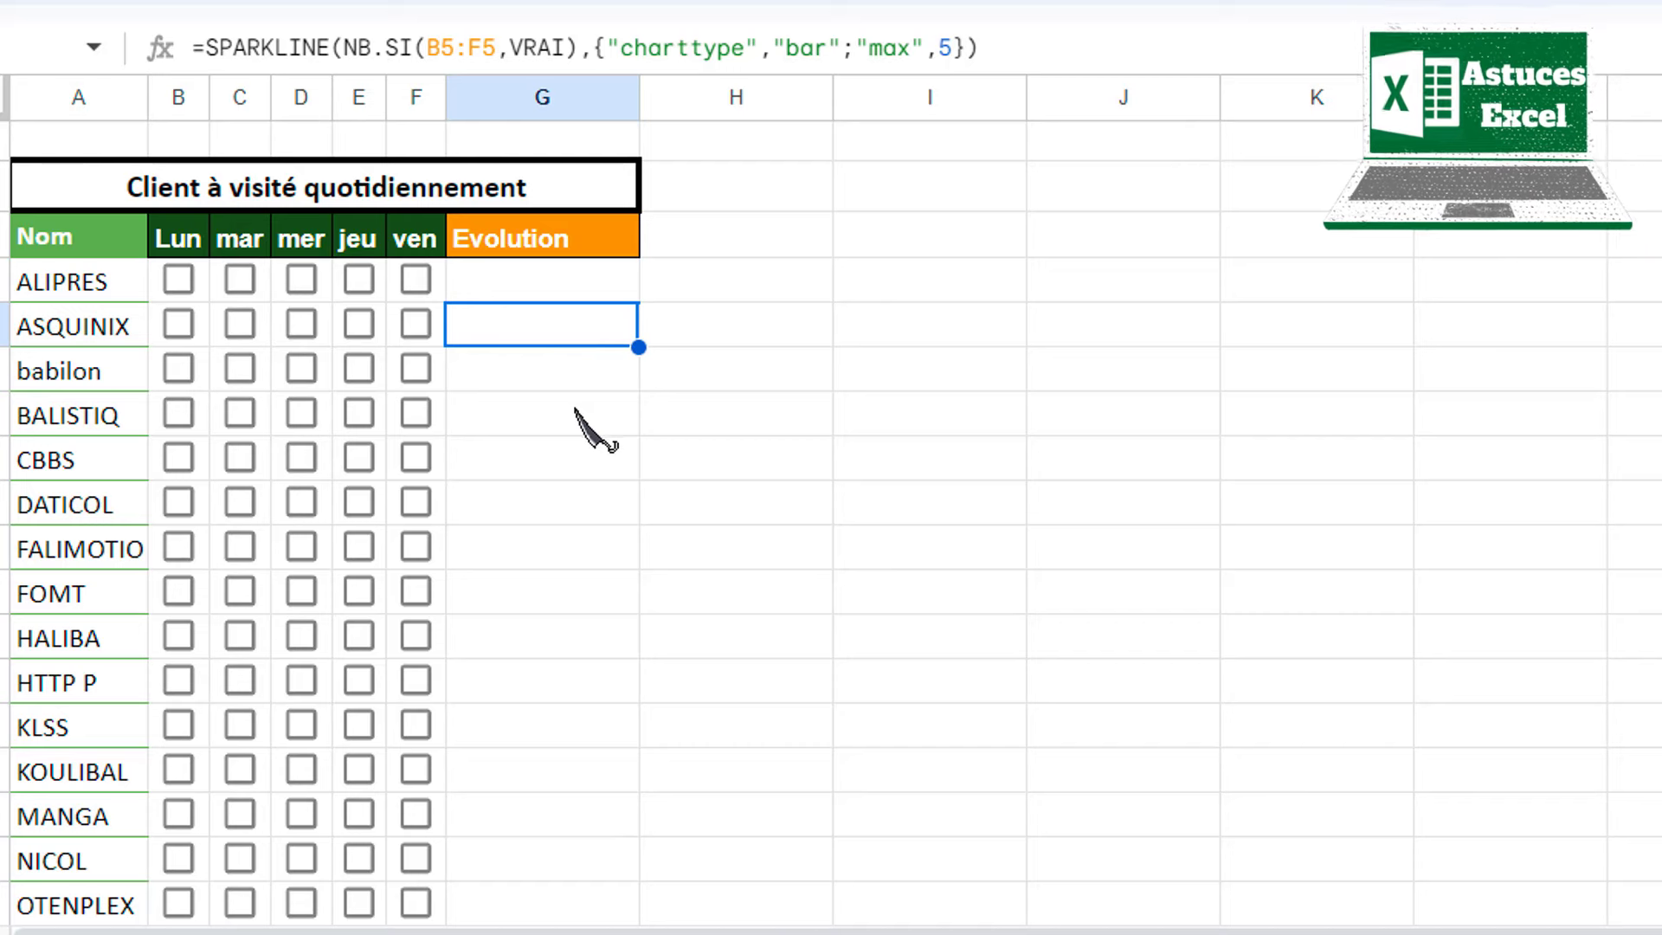
# Step: Check the copied SPARKLINE formula in several lower Evolution cells
pyautogui.click(565, 475)
pyautogui.click(582, 599)
pyautogui.click(582, 736)
pyautogui.click(827, 455)
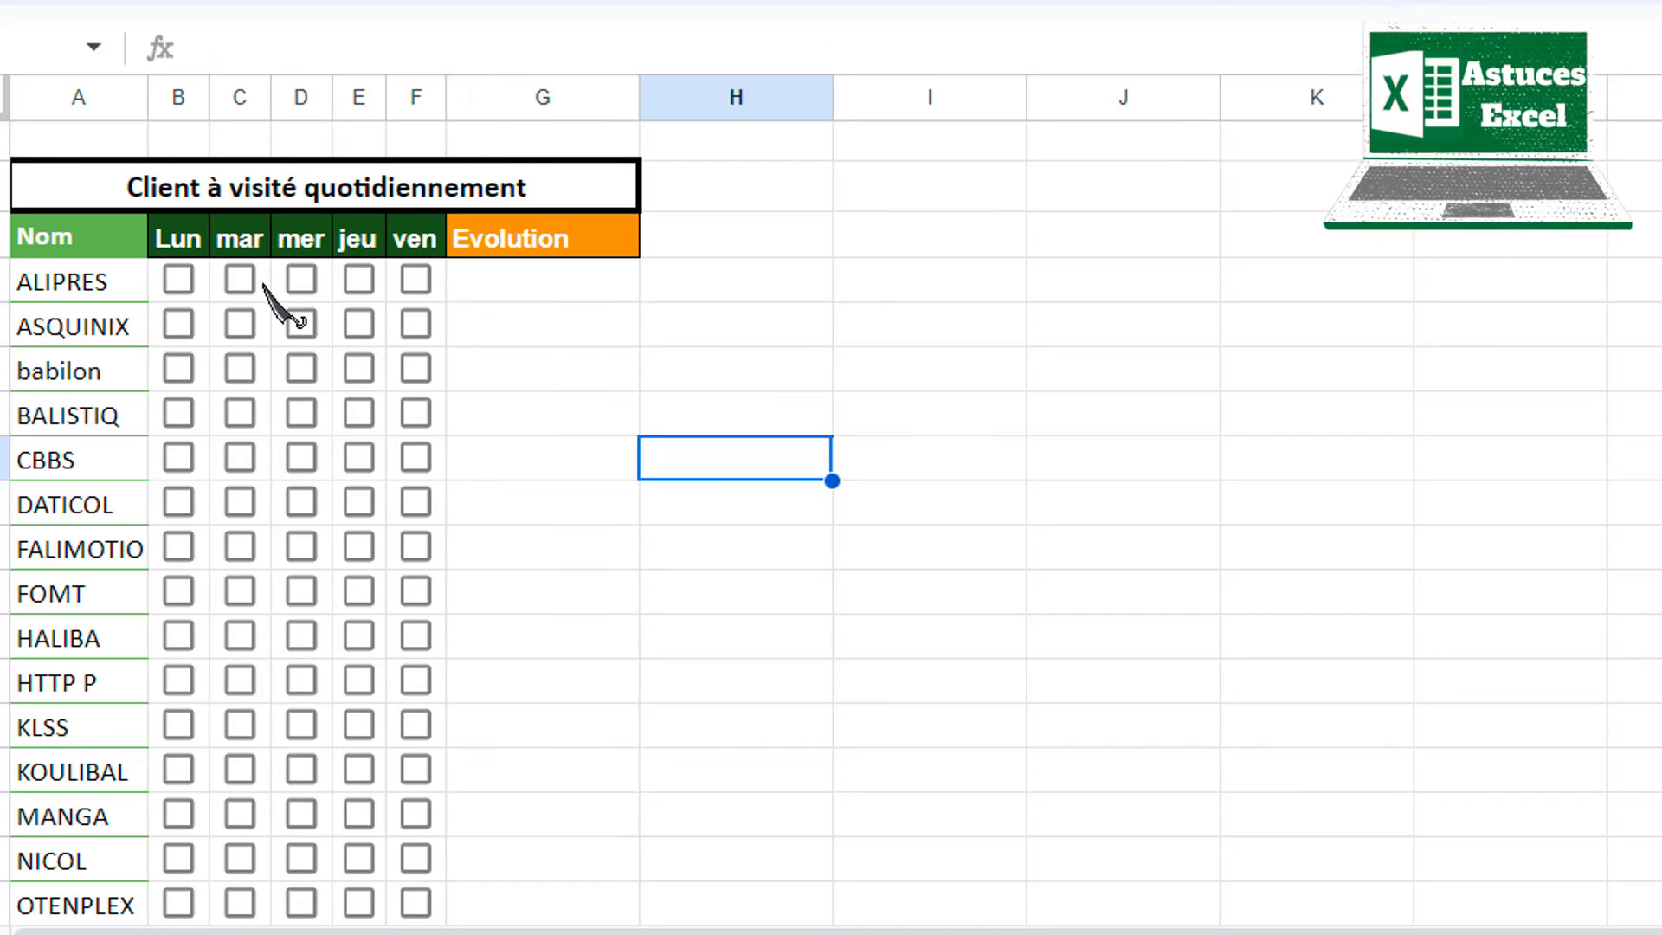
# Step: Tick visits for ALIPRES (Mon, Wed, Fri), ASQUINIX (Mon–Wed), babilon (Tue, Wed, Fri), BALISTIQ (Tue, Thu)
pyautogui.click(175, 284)
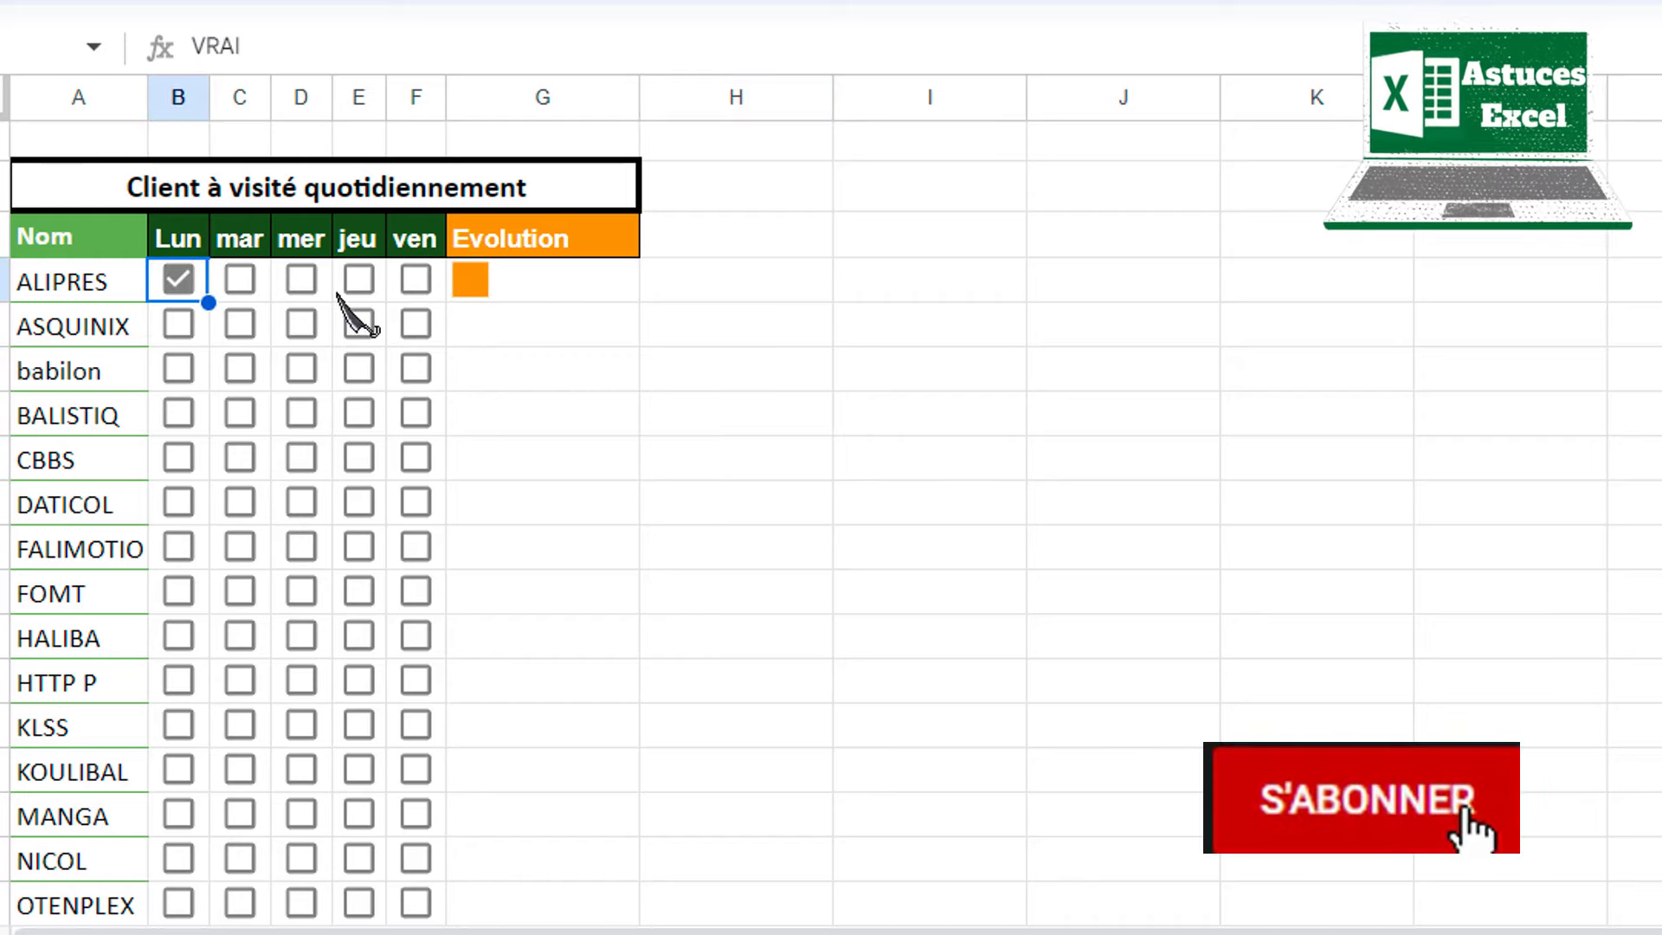
pyautogui.click(286, 276)
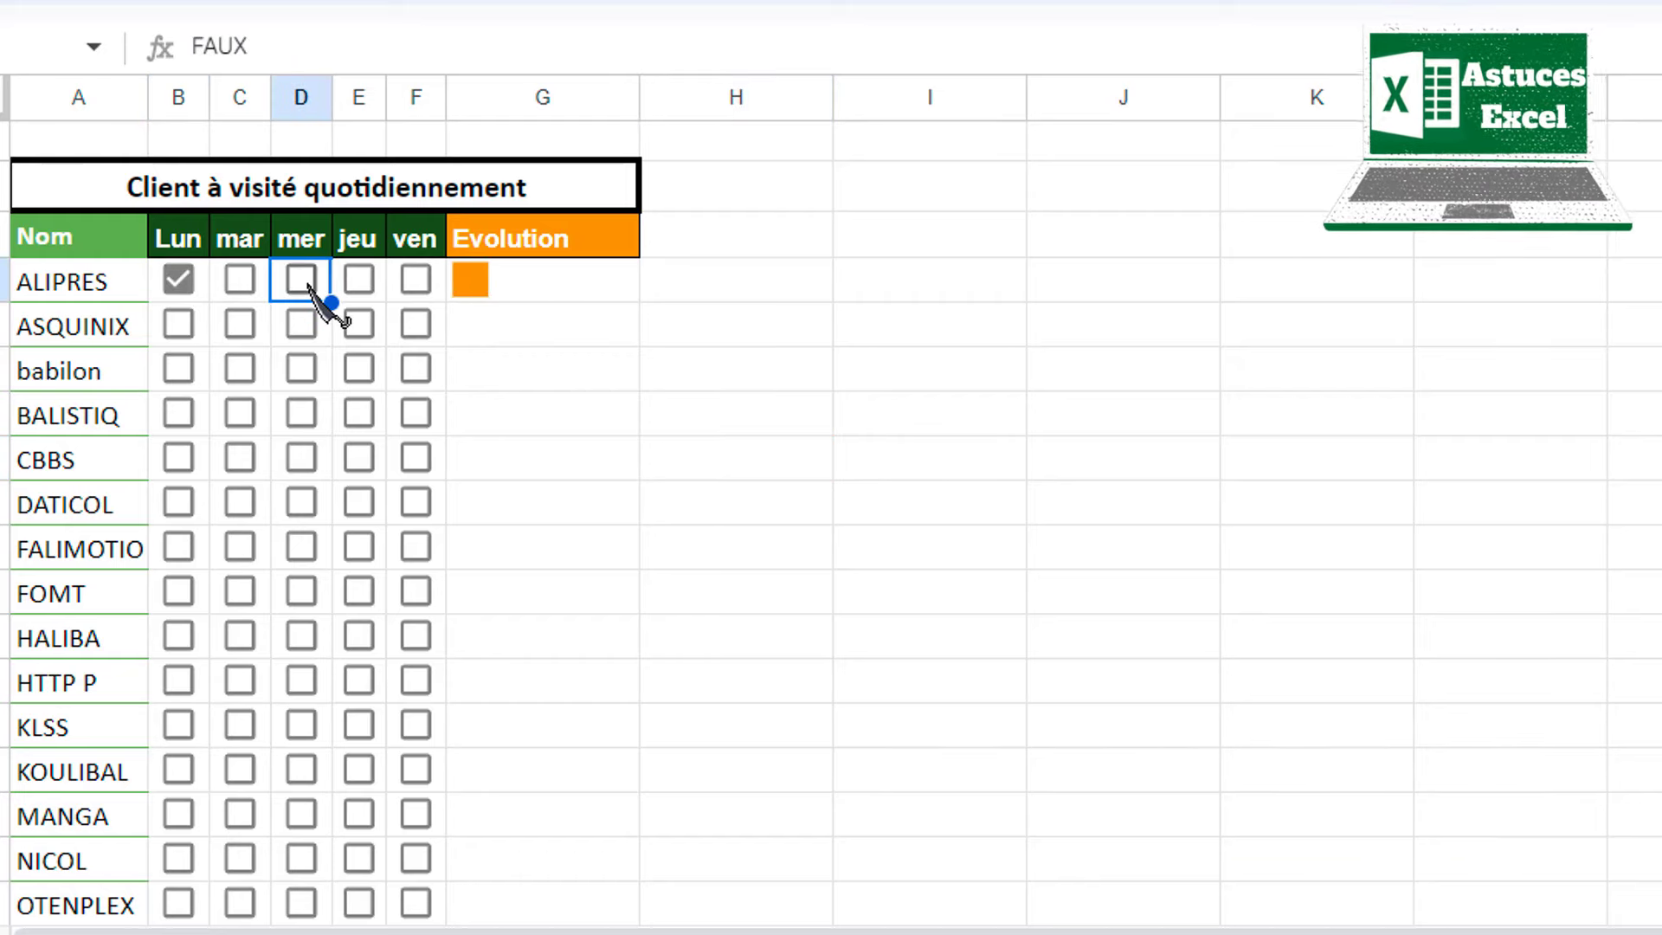
pyautogui.click(310, 283)
pyautogui.click(415, 280)
pyautogui.click(178, 325)
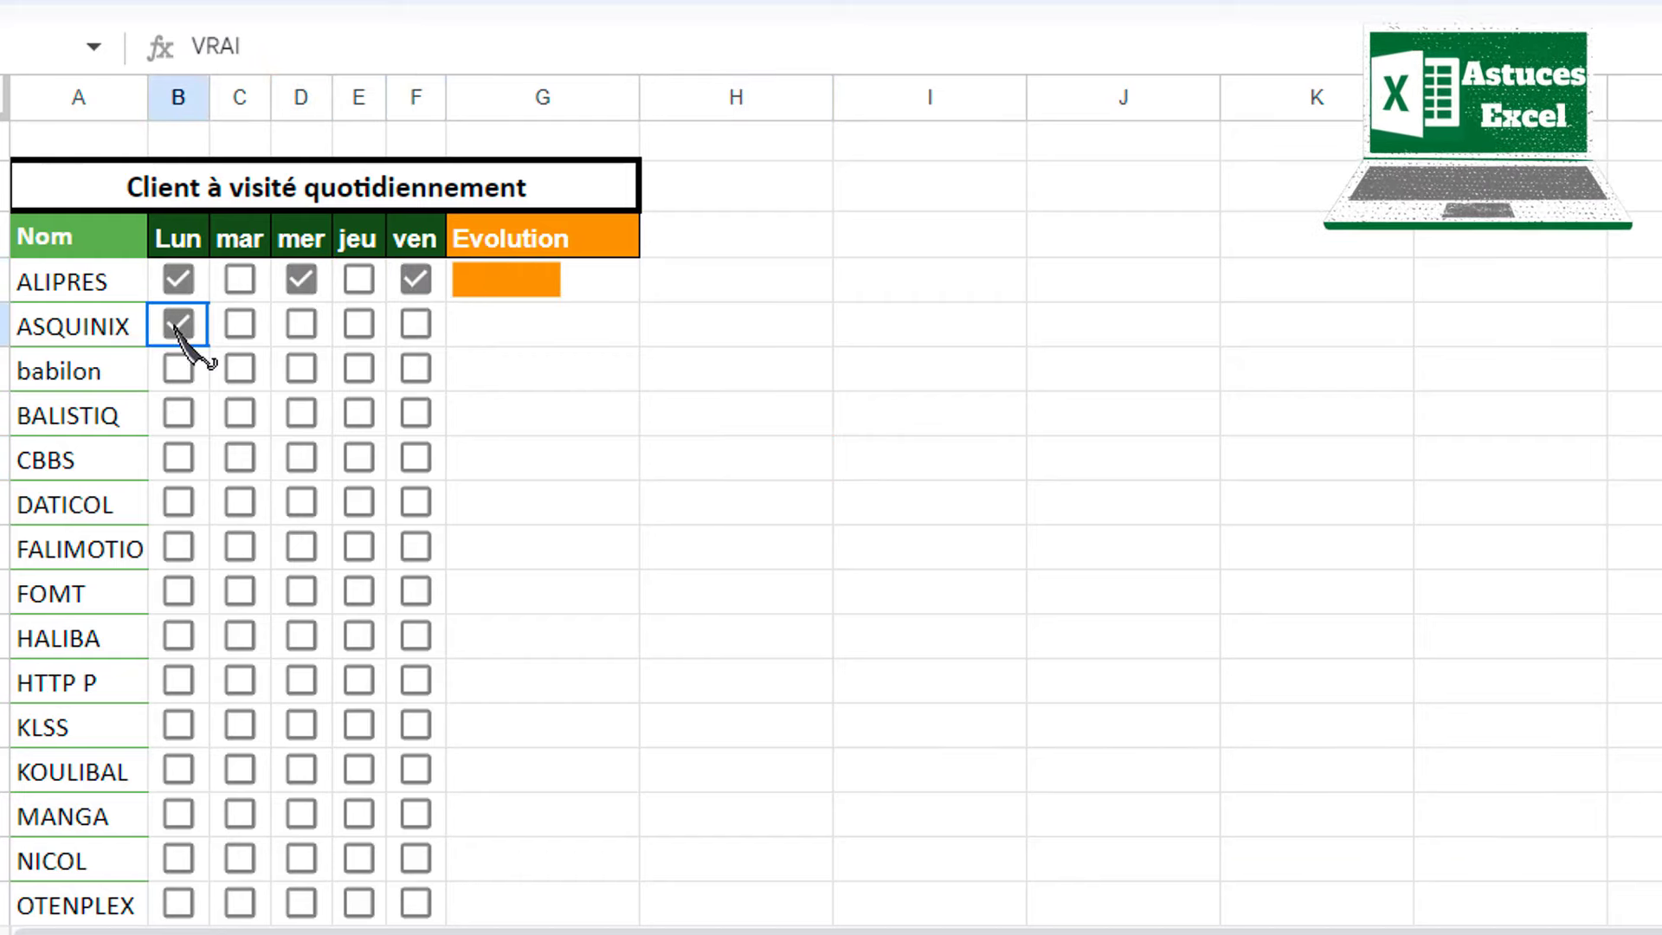
pyautogui.click(242, 326)
pyautogui.click(301, 325)
pyautogui.click(241, 368)
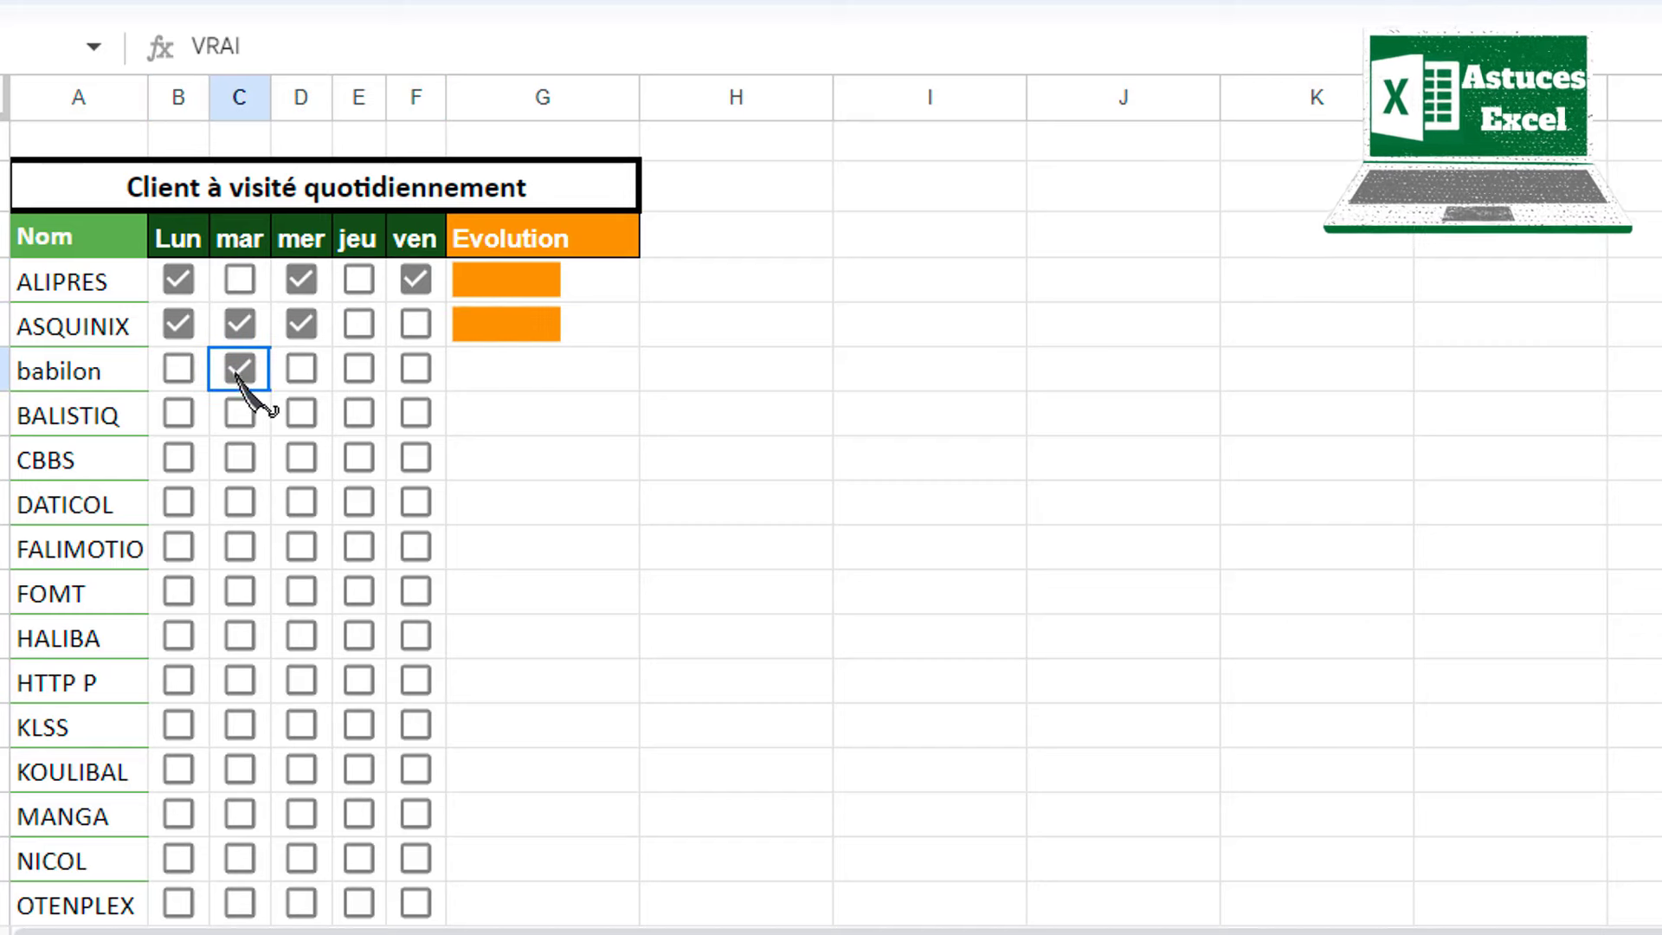
pyautogui.click(301, 369)
pyautogui.click(416, 370)
pyautogui.click(358, 414)
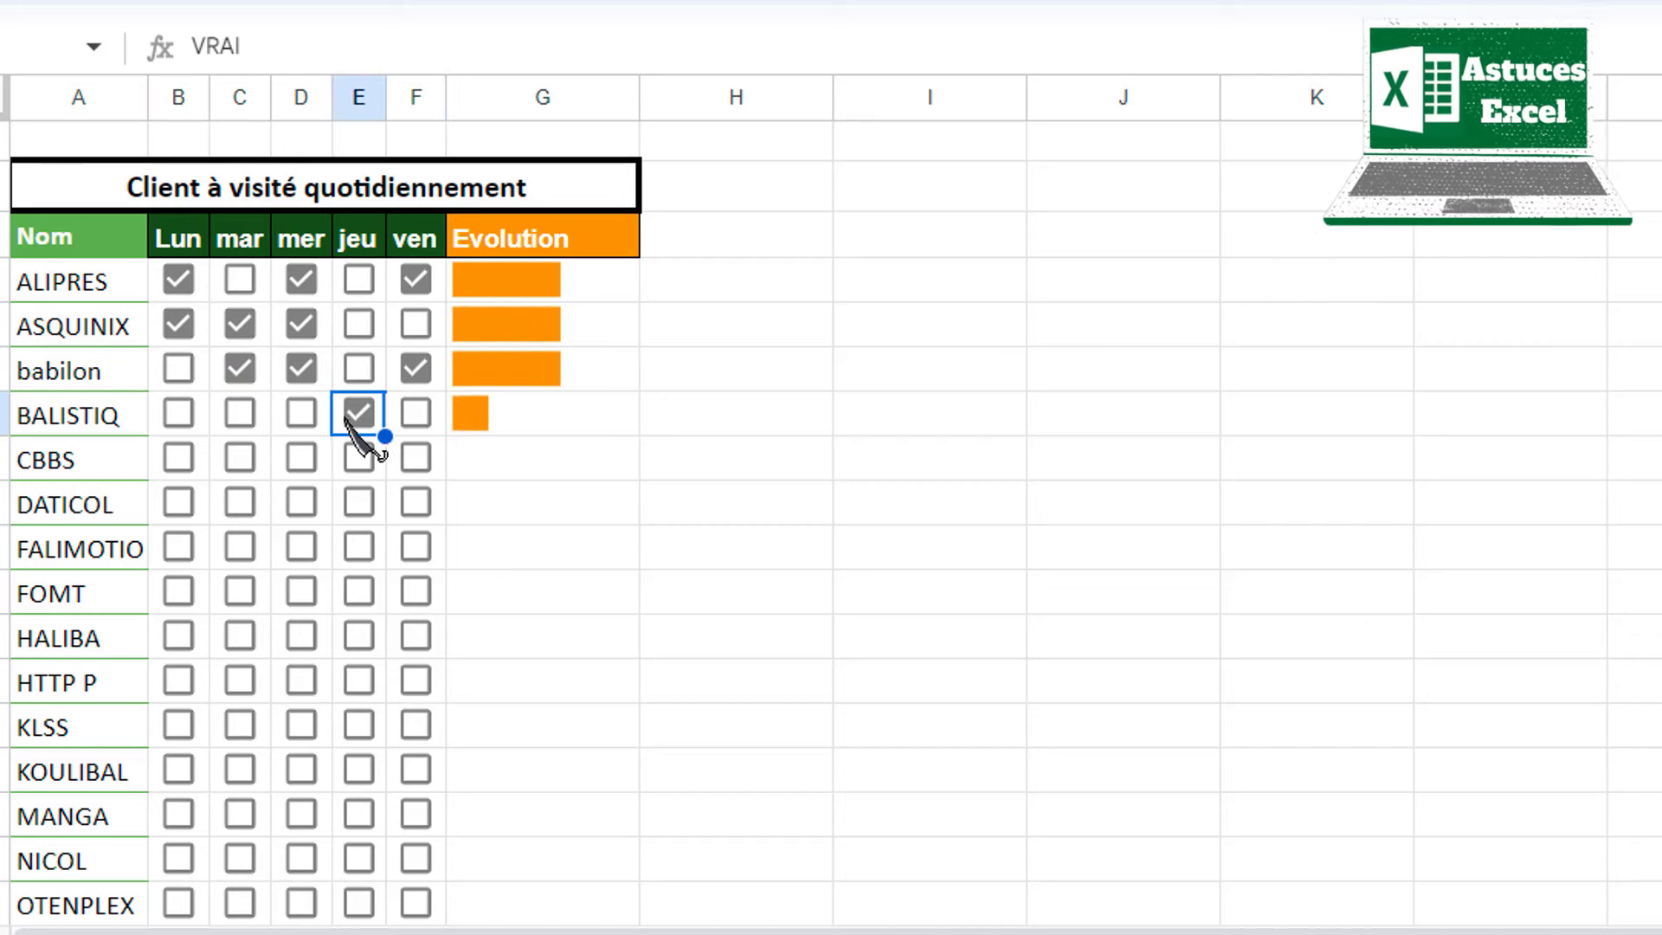
pyautogui.click(241, 414)
# Step: Tick visit days for CBBS, DATICOL, FALIMOTIO, FOMT, HALIBA, HTTP P and KLSS
pyautogui.click(179, 458)
pyautogui.click(415, 458)
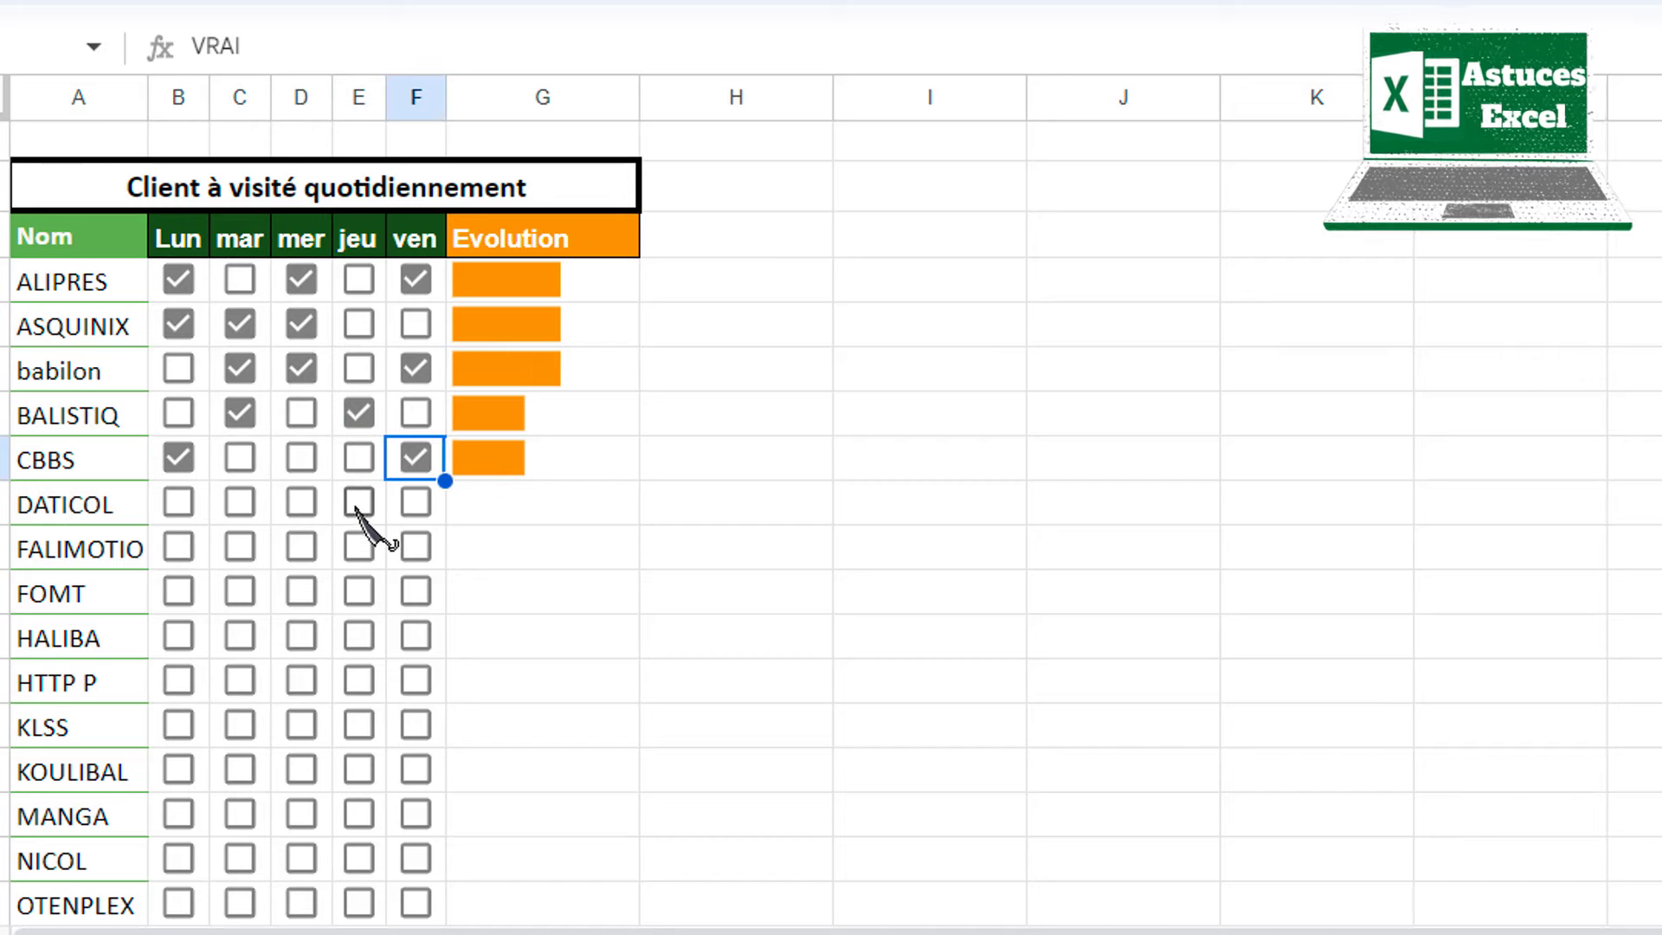
pyautogui.click(359, 502)
pyautogui.click(302, 502)
pyautogui.click(242, 547)
pyautogui.click(301, 547)
pyautogui.click(178, 547)
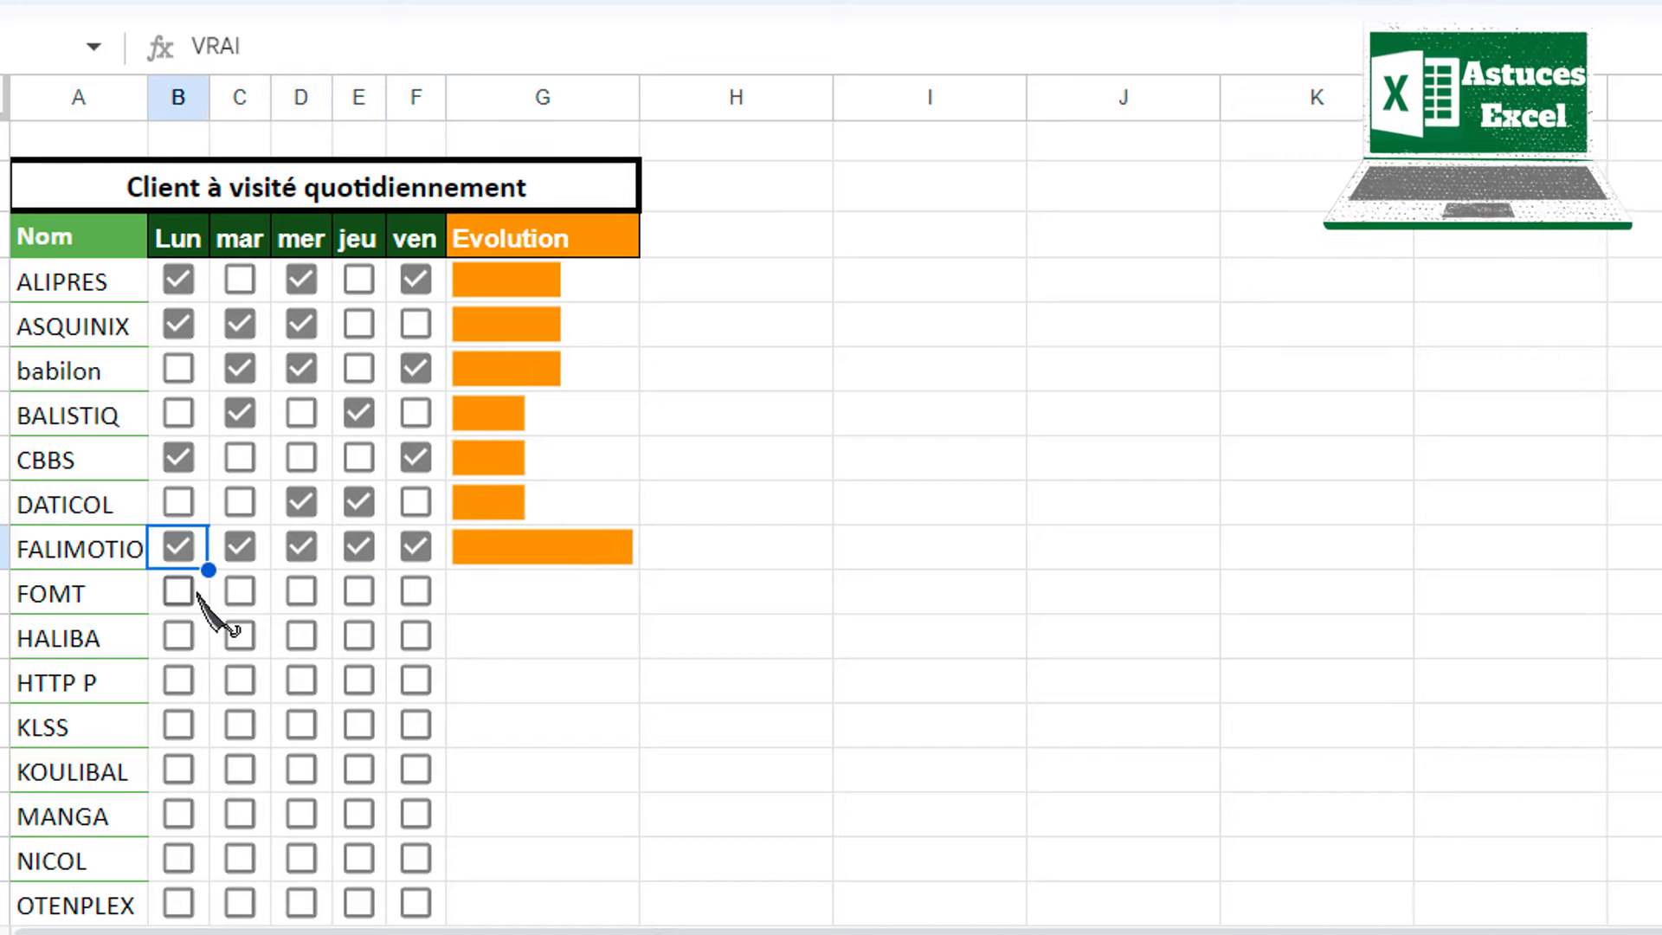
pyautogui.click(178, 591)
pyautogui.click(240, 636)
pyautogui.click(301, 635)
pyautogui.click(359, 591)
pyautogui.click(358, 680)
pyautogui.click(301, 725)
pyautogui.click(240, 724)
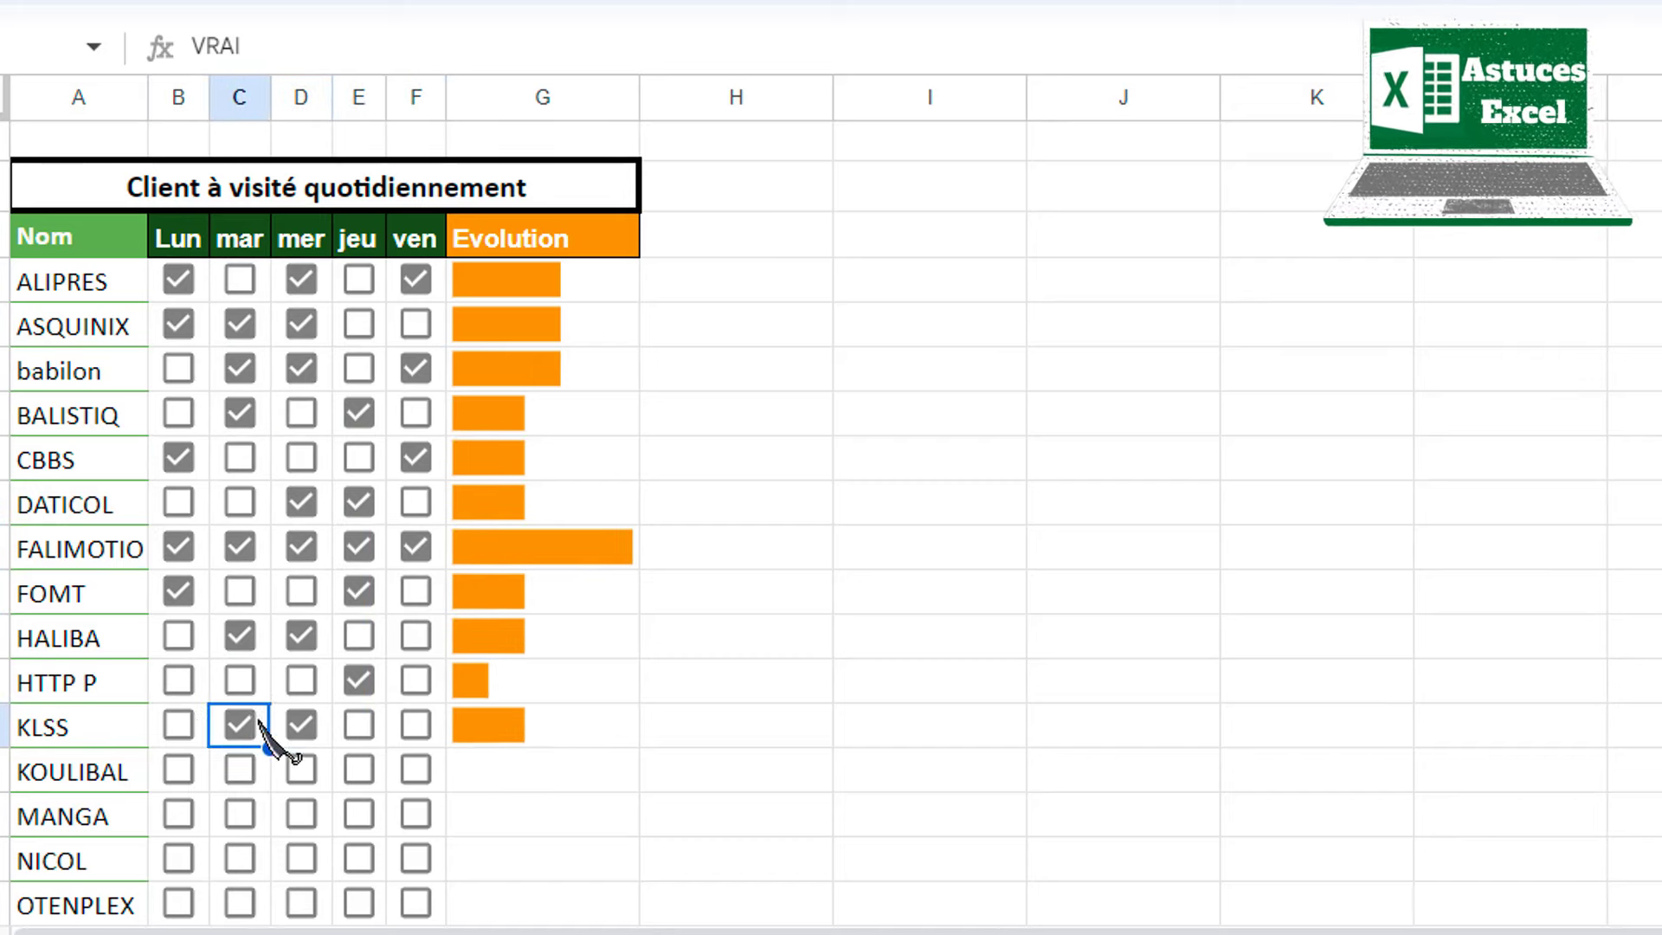